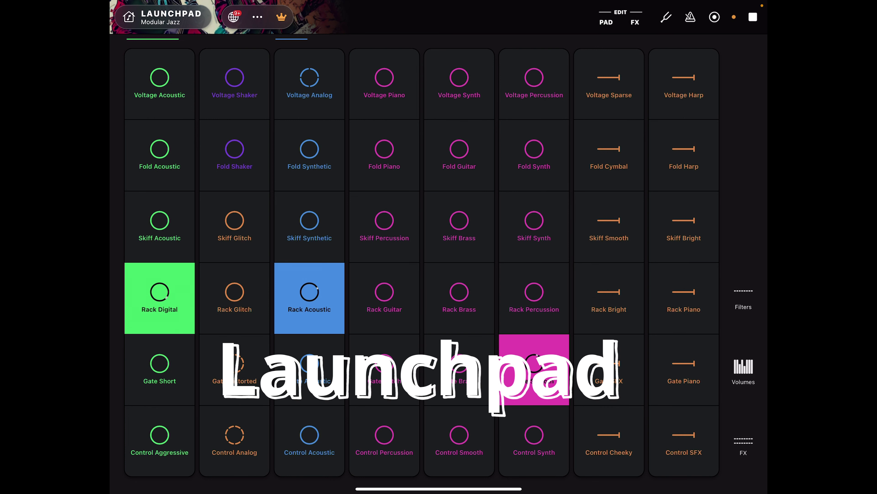
# Step: Show the column volumes, raise the third column's fader, and start the Rack Piano loop
pyautogui.click(743, 370)
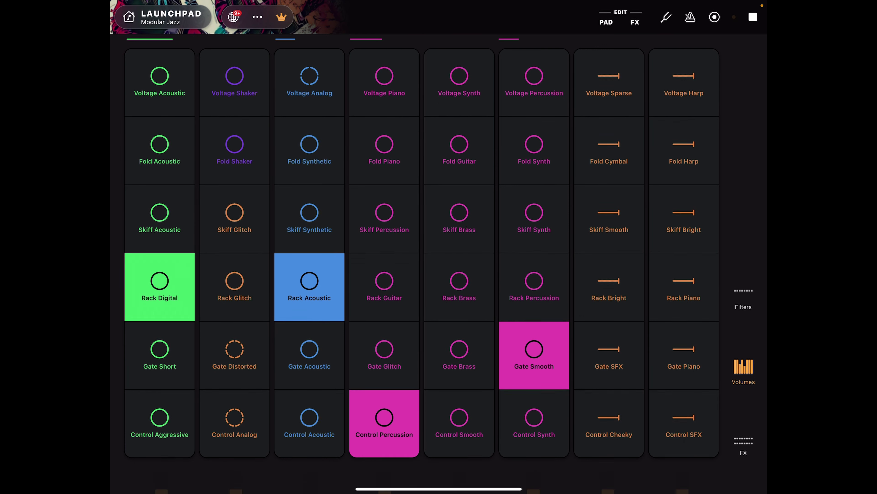
pyautogui.moveTo(311, 371); pyautogui.dragTo(310, 327)
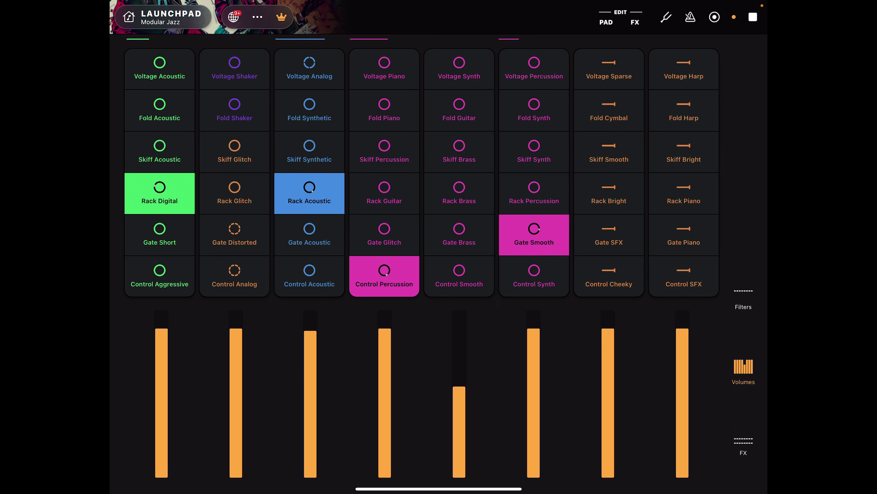
pyautogui.click(684, 193)
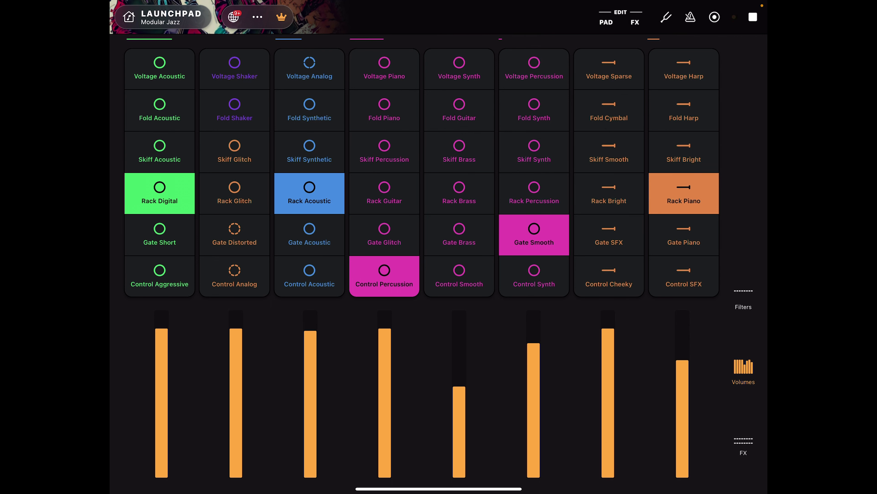
# Step: Change Launchpad's key from B to C and bring the tempo down to about 123 BPM
pyautogui.click(666, 16)
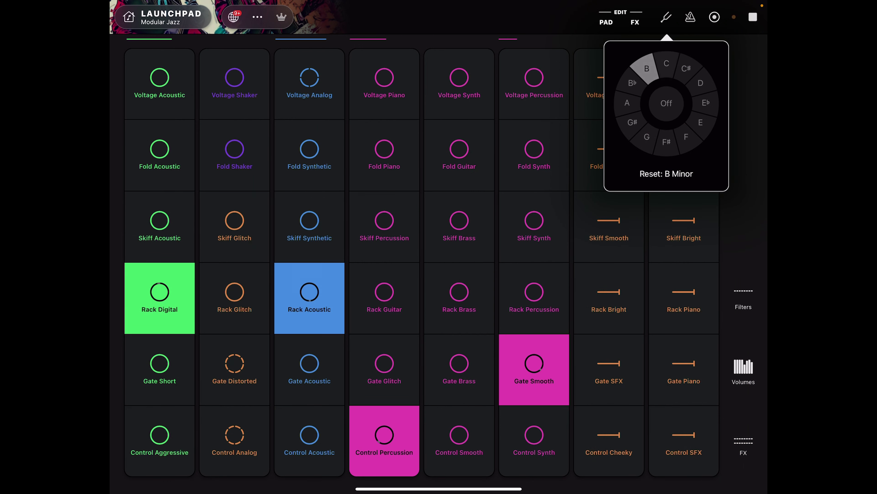
pyautogui.click(666, 64)
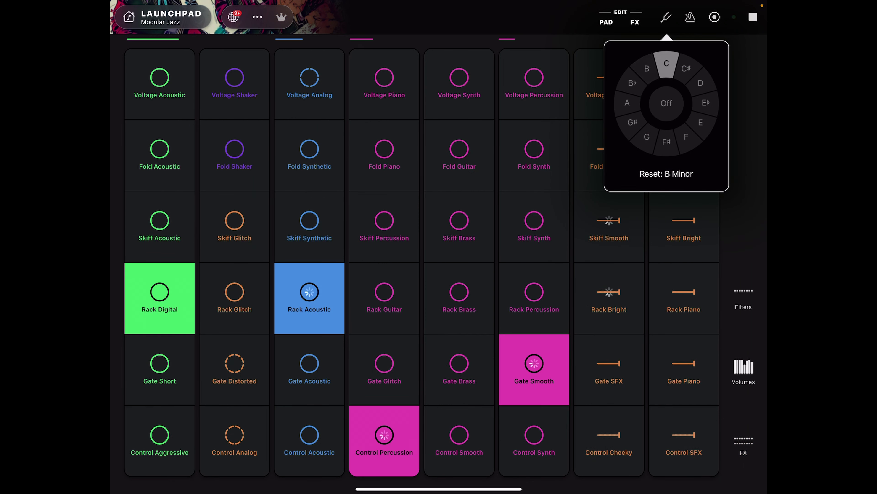
pyautogui.click(690, 17)
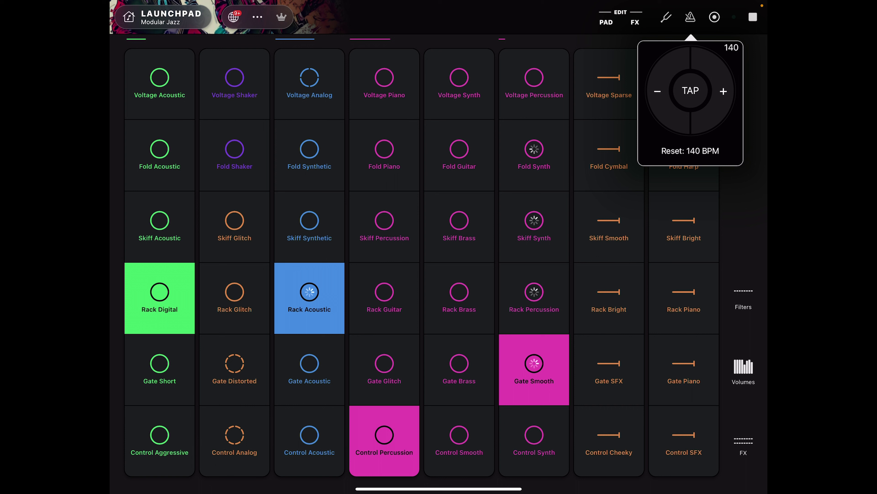
pyautogui.click(657, 91)
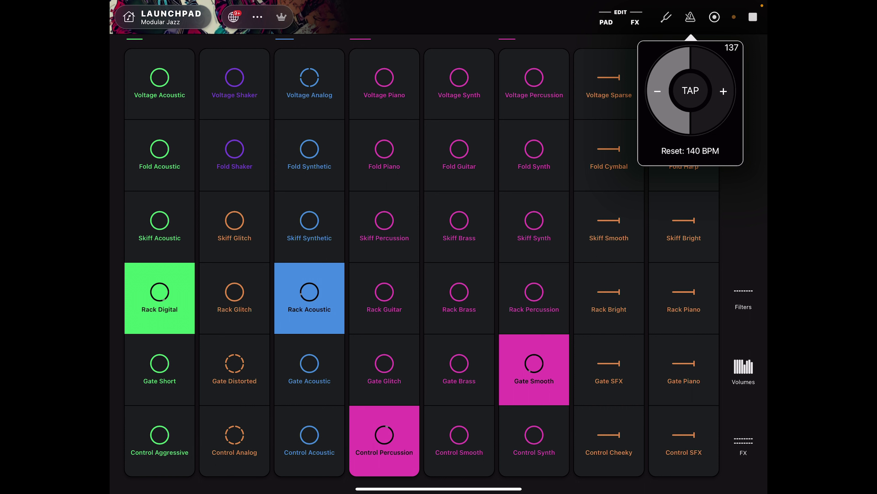
pyautogui.click(657, 91)
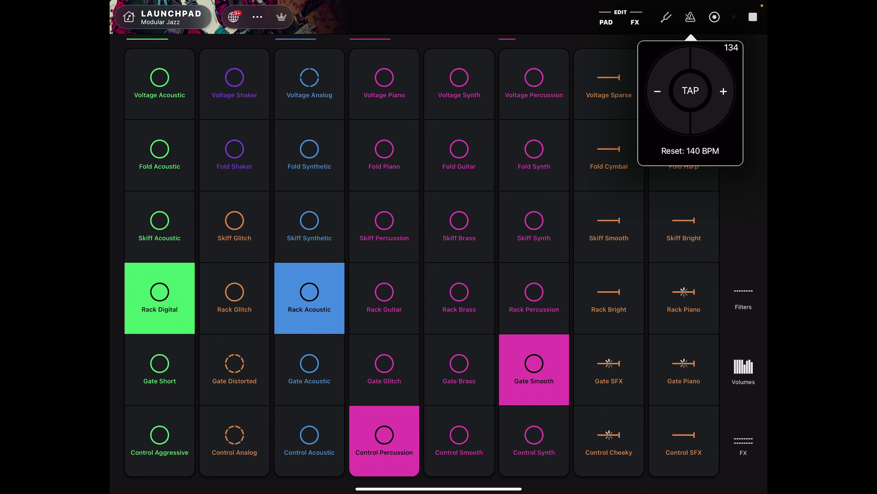
pyautogui.click(690, 90)
pyautogui.click(690, 90)
pyautogui.click(691, 90)
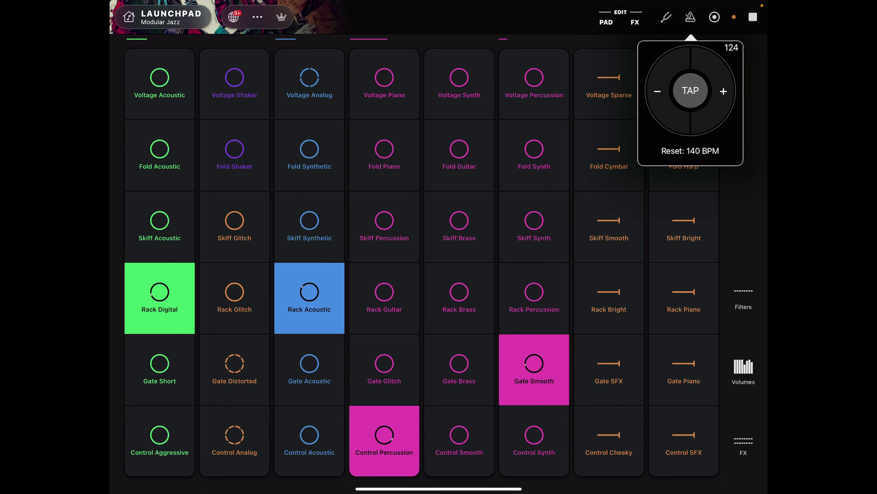
pyautogui.click(691, 90)
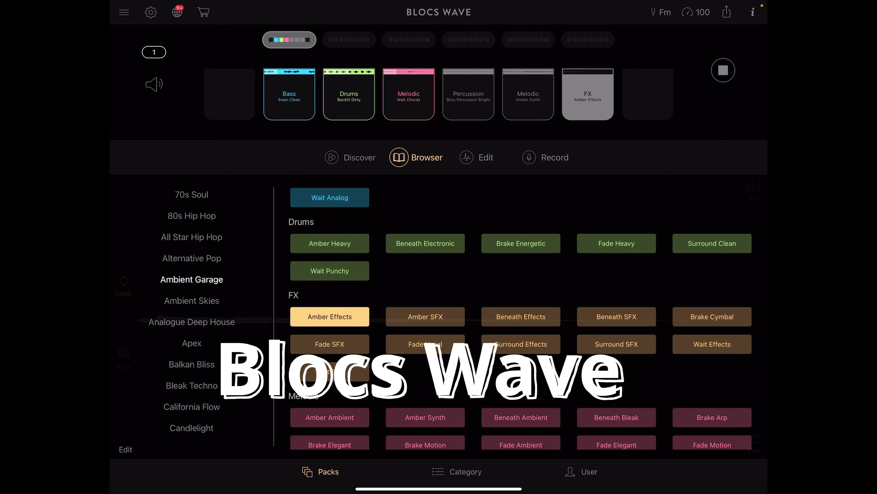
# Step: Open the Bass loop Swan Clean in Blocs Wave's Edit waveform view
pyautogui.click(457, 471)
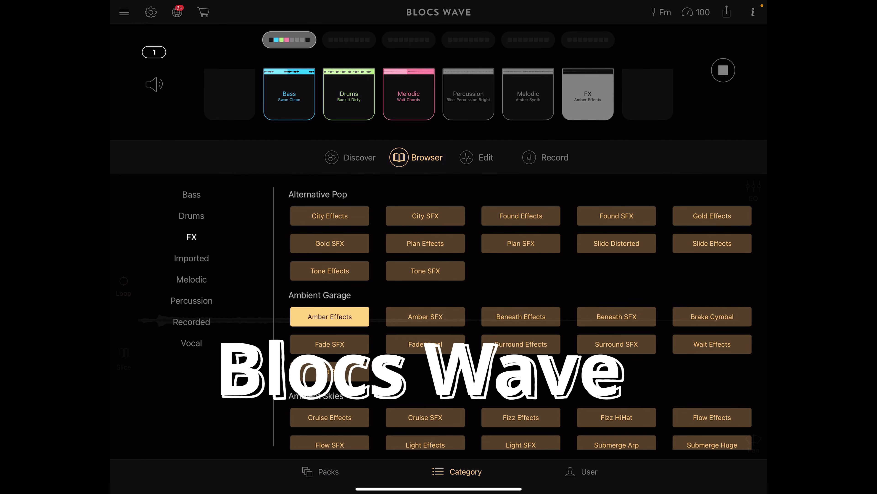
pyautogui.click(321, 472)
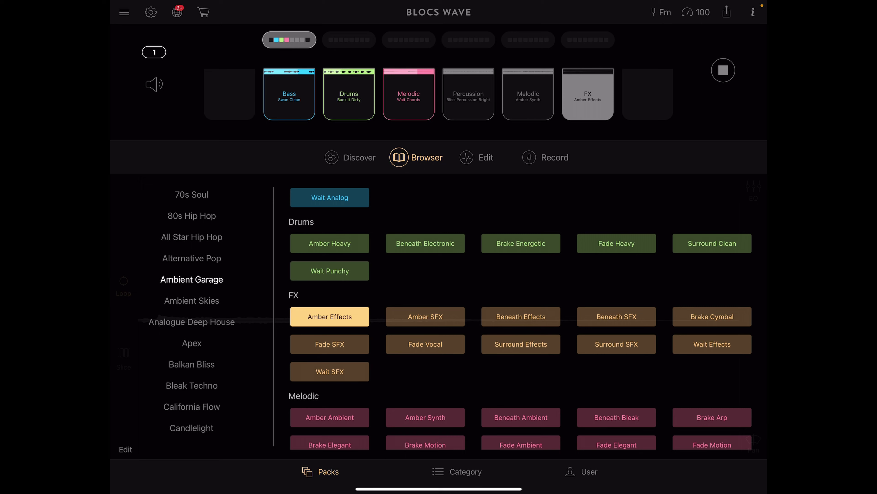
pyautogui.click(350, 157)
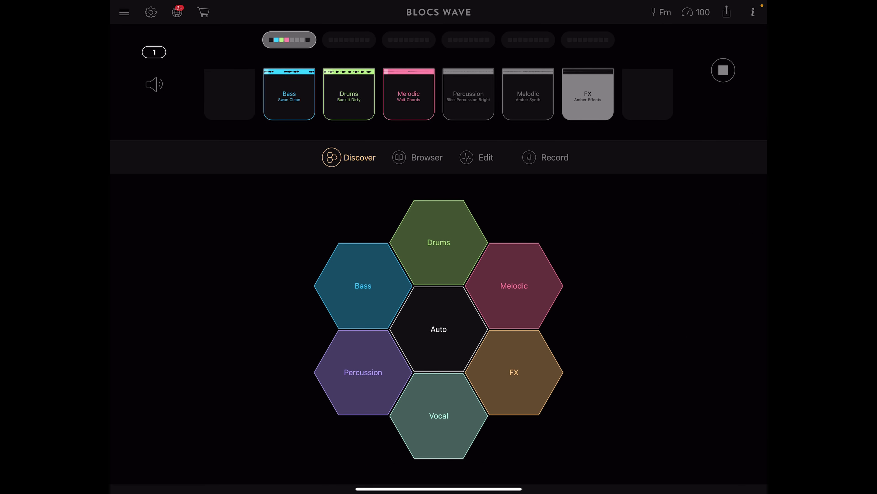
pyautogui.click(476, 157)
pyautogui.click(289, 93)
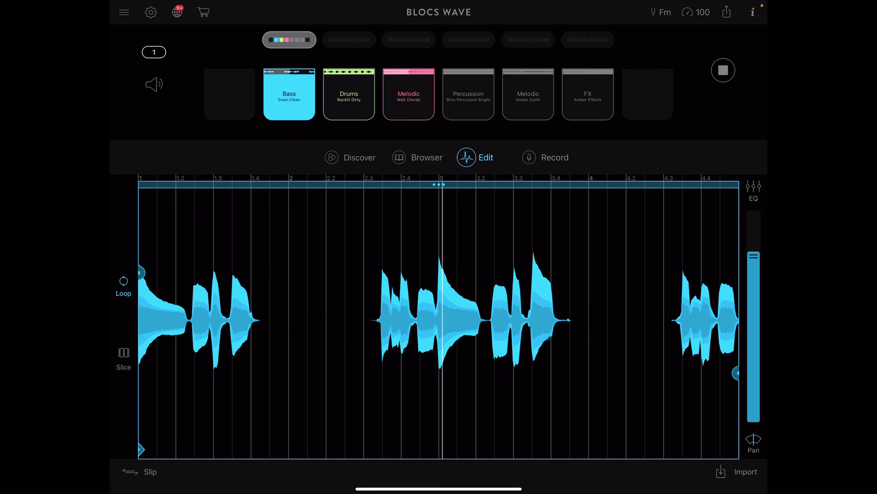
# Step: Open the Drums loop, turn its volume up, and set the project key to E minor
pyautogui.click(349, 93)
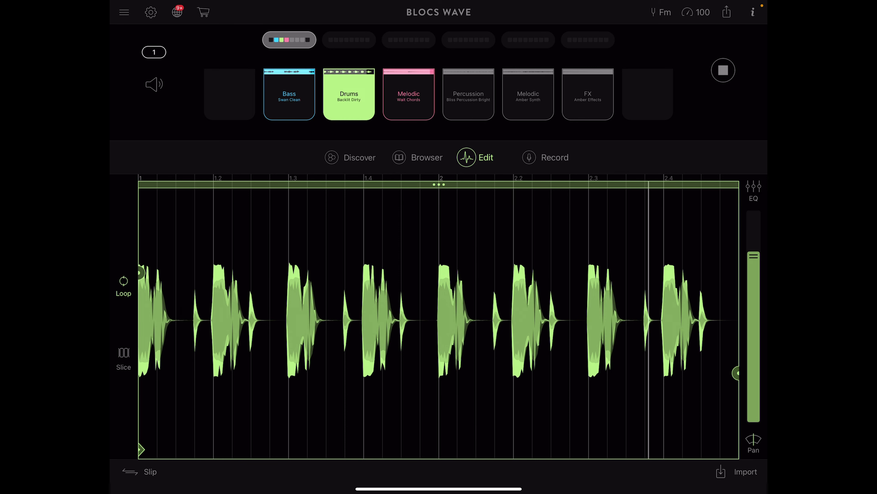
pyautogui.moveTo(754, 256); pyautogui.dragTo(754, 241)
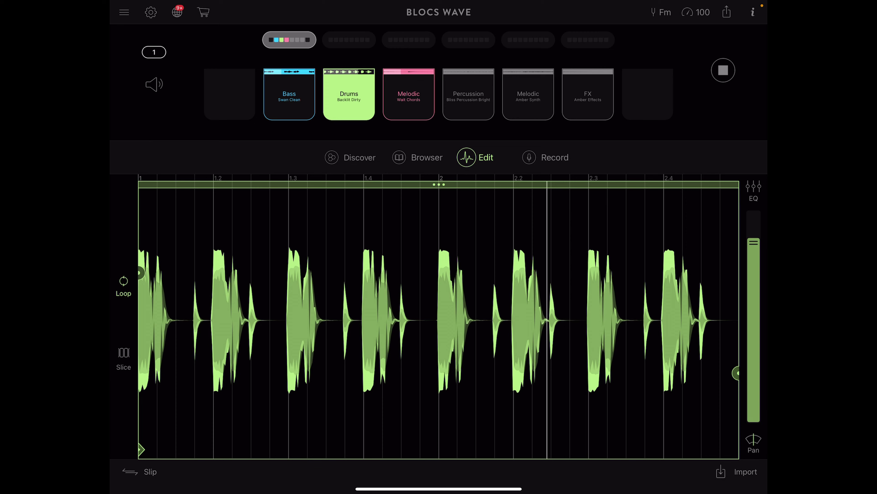
pyautogui.click(661, 12)
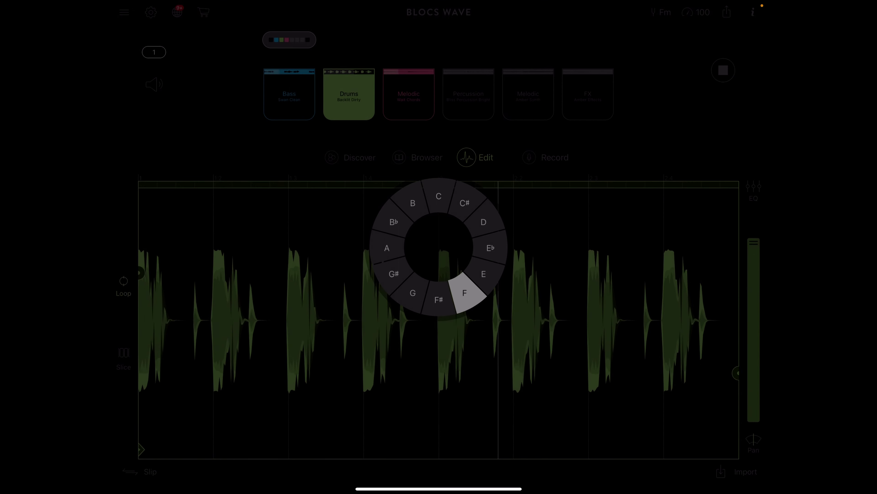
pyautogui.click(483, 274)
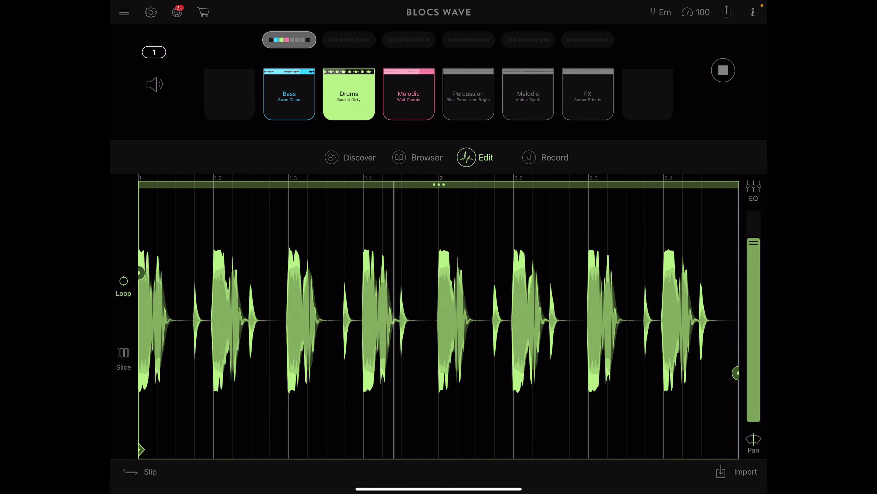
# Step: Raise the project tempo to 108 BPM
pyautogui.click(696, 12)
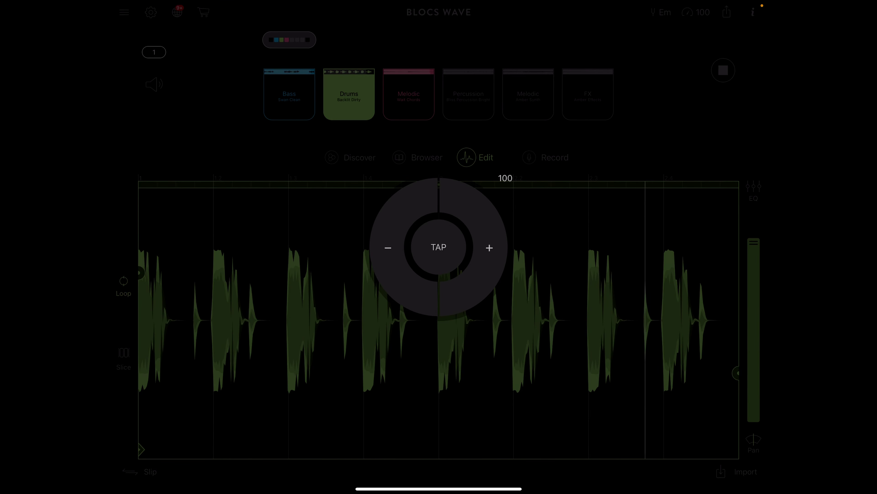
pyautogui.click(489, 248)
pyautogui.click(489, 248)
pyautogui.click(490, 247)
pyautogui.click(489, 247)
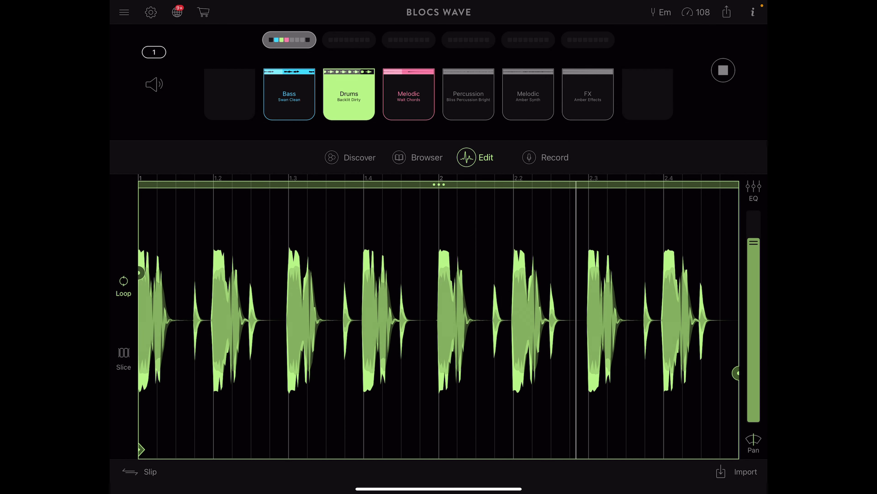
# Step: Back in the pack browser, fill the empty slot with an FX loop, settling on Fade SFX
pyautogui.click(418, 157)
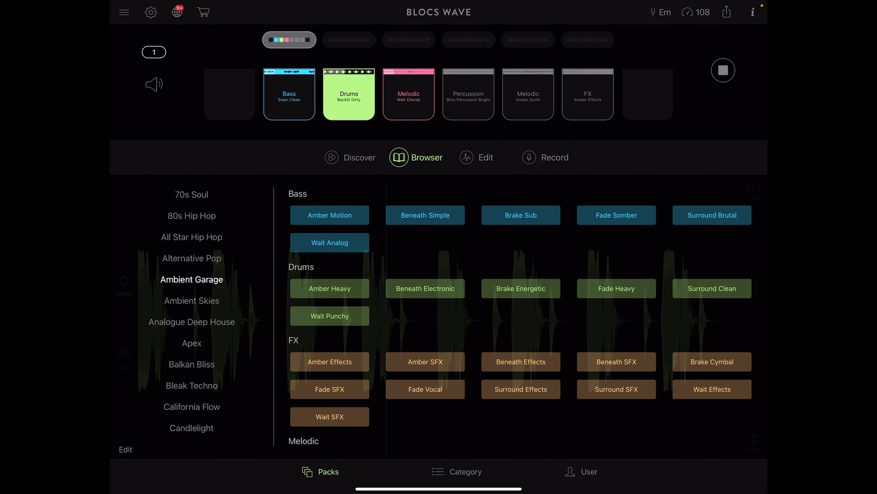
pyautogui.click(648, 94)
pyautogui.click(521, 361)
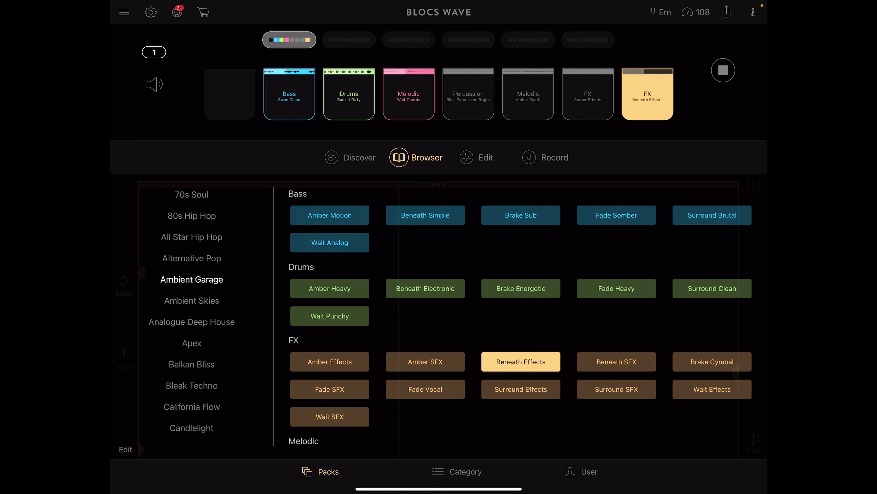
pyautogui.click(425, 361)
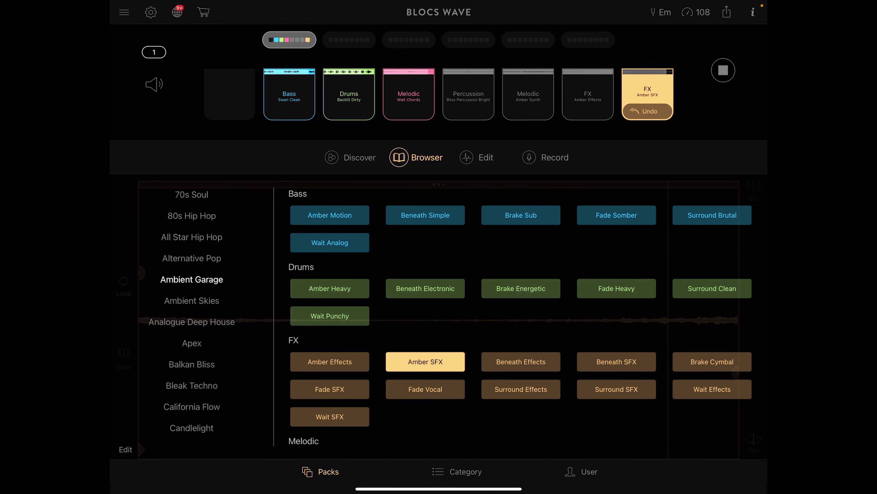
pyautogui.click(330, 389)
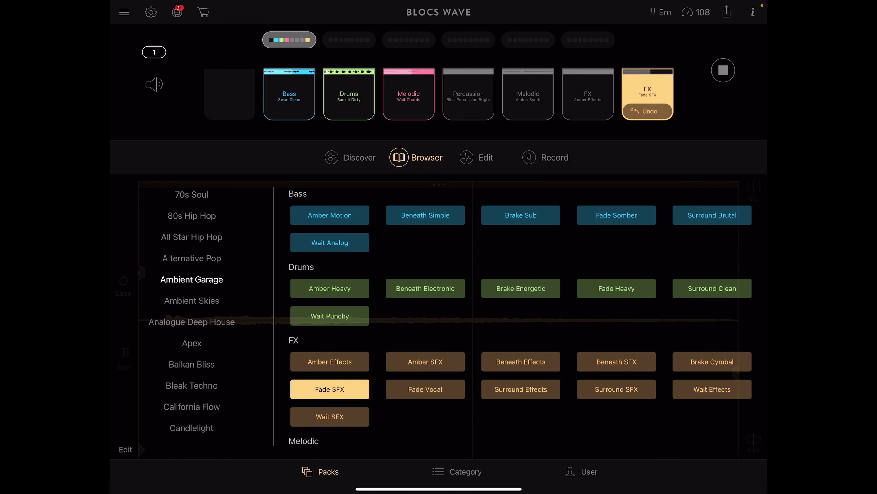
# Step: Look through user samples and categories, then browse by soundpack and switch to Discover
pyautogui.click(582, 471)
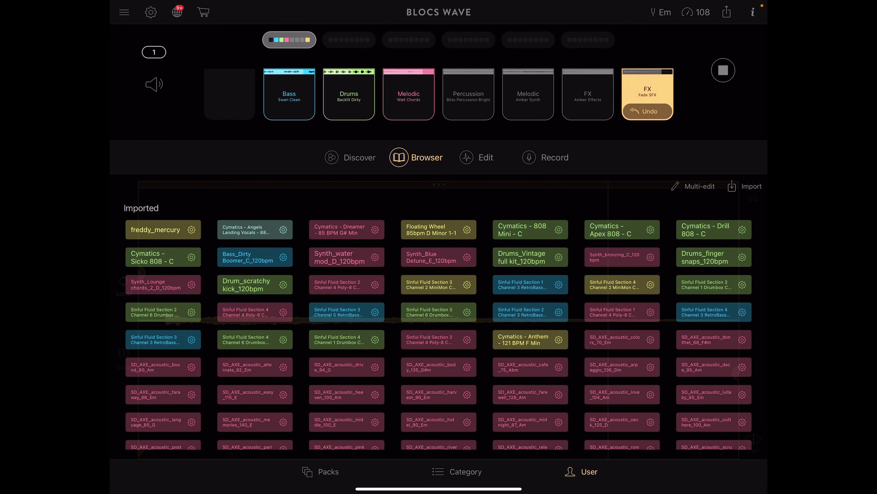
pyautogui.click(457, 471)
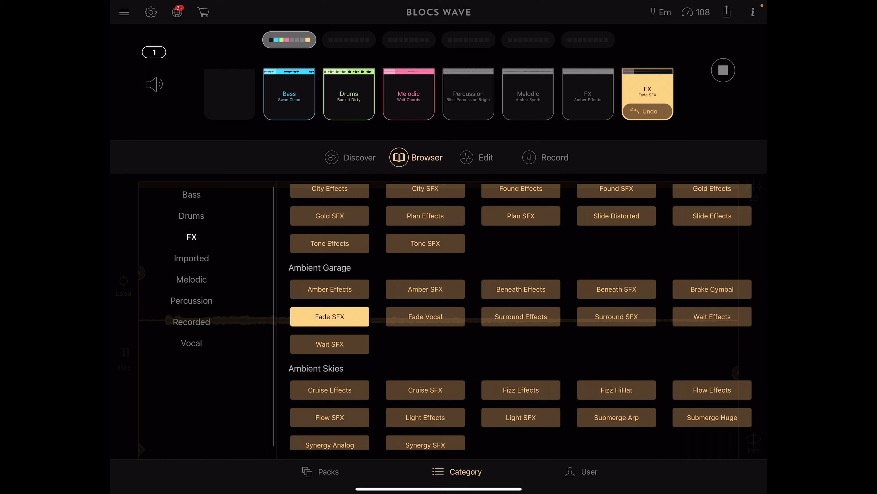
pyautogui.click(320, 471)
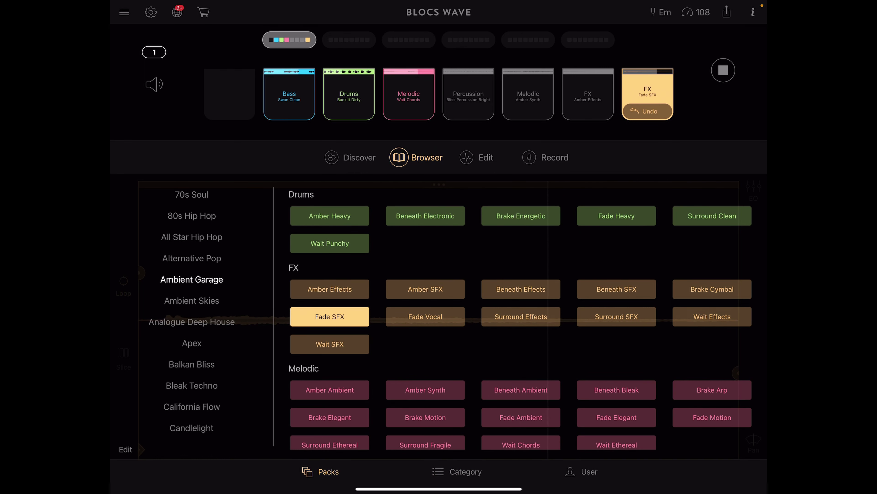
pyautogui.click(350, 158)
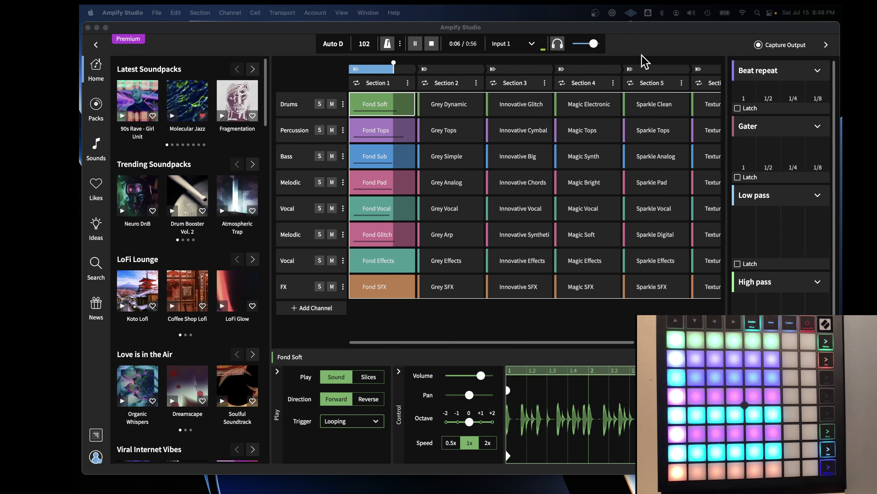
# Step: Turn the playback volume down slightly and bring up the project's File menu
pyautogui.moveTo(597, 48); pyautogui.dragTo(589, 51)
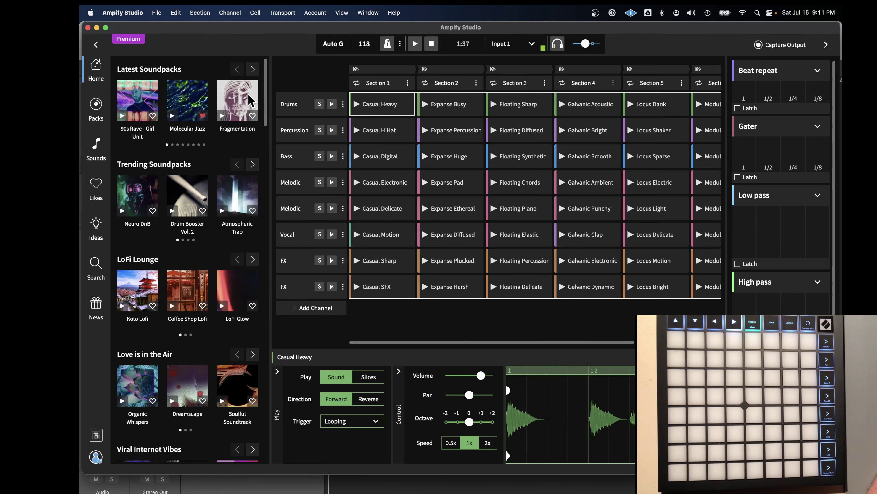
pyautogui.click(156, 13)
pyautogui.moveTo(160, 132)
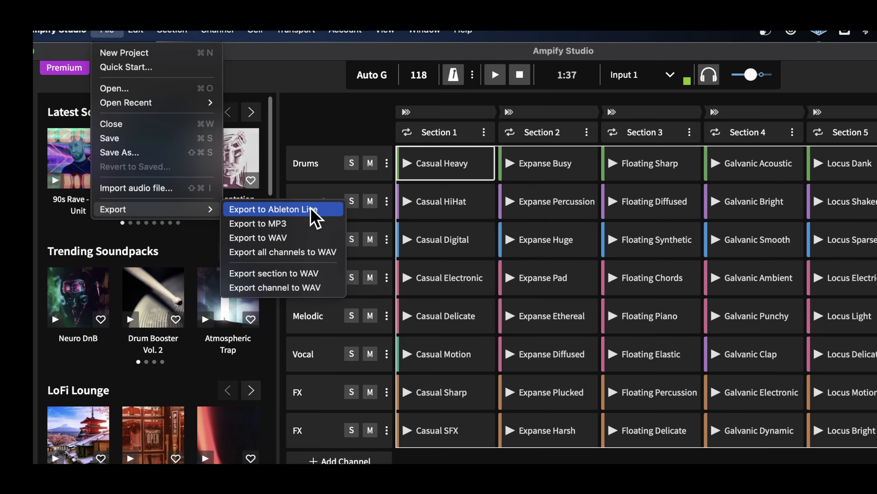
# Step: Export the project as an Ableton Live set via File > Export
pyautogui.click(312, 209)
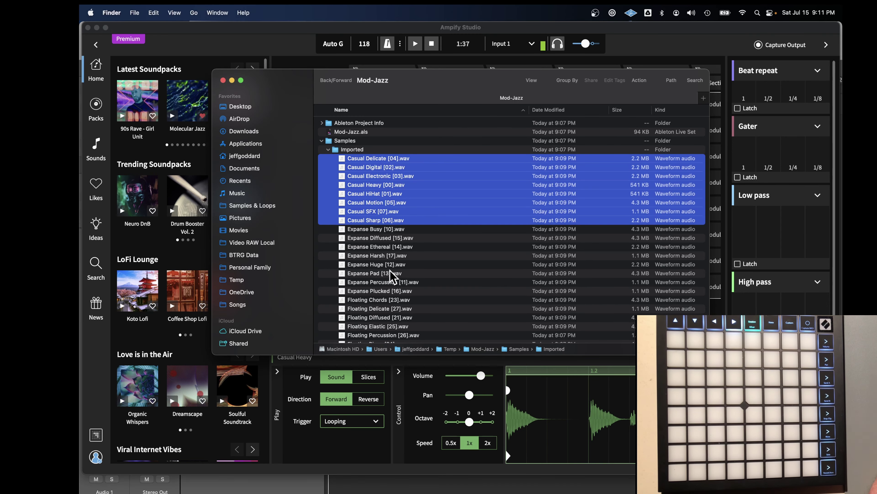
# Step: Inspect the Mod-Jazz export in Finder, listing the imported WAVs under Samples, then return to Ampify Studio
pyautogui.scroll(-3, 392, 267)
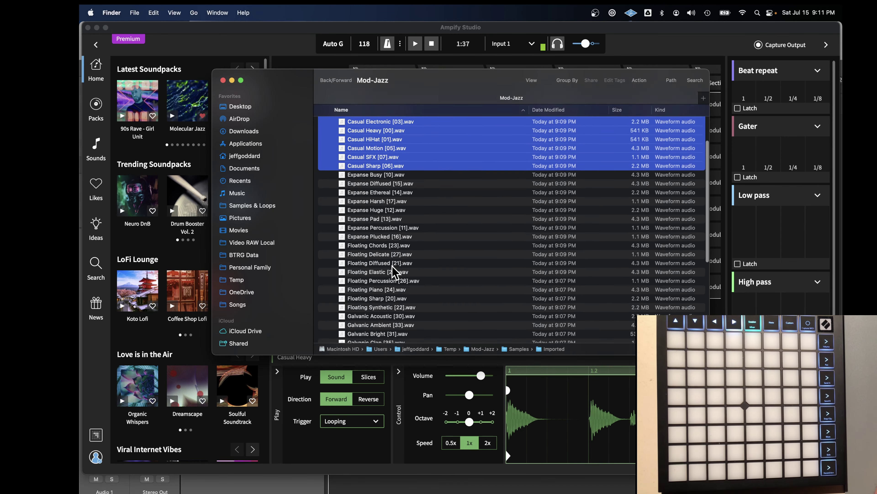
pyautogui.scroll(3, 393, 269)
pyautogui.click(321, 140)
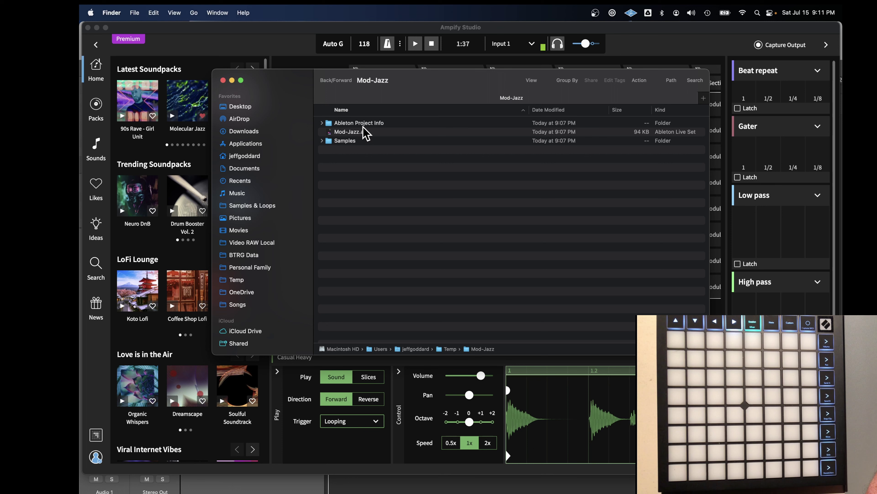
pyautogui.click(324, 124)
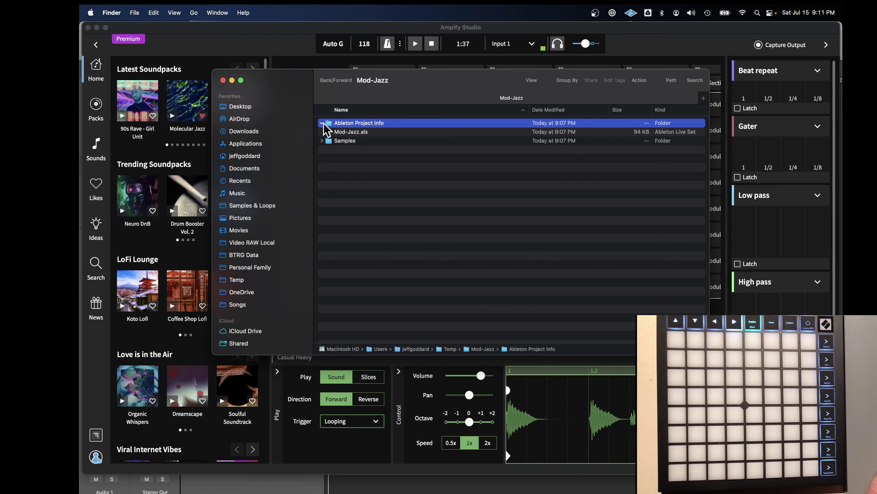
pyautogui.click(321, 141)
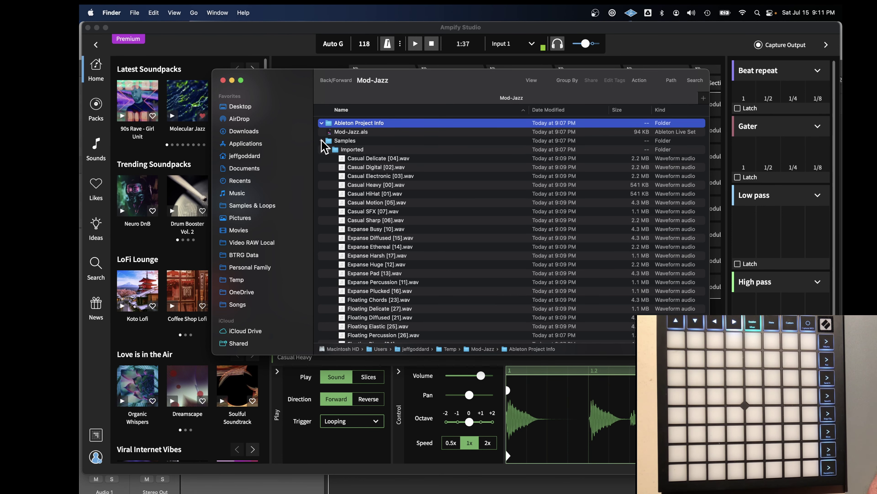
pyautogui.scroll(-10, 391, 204)
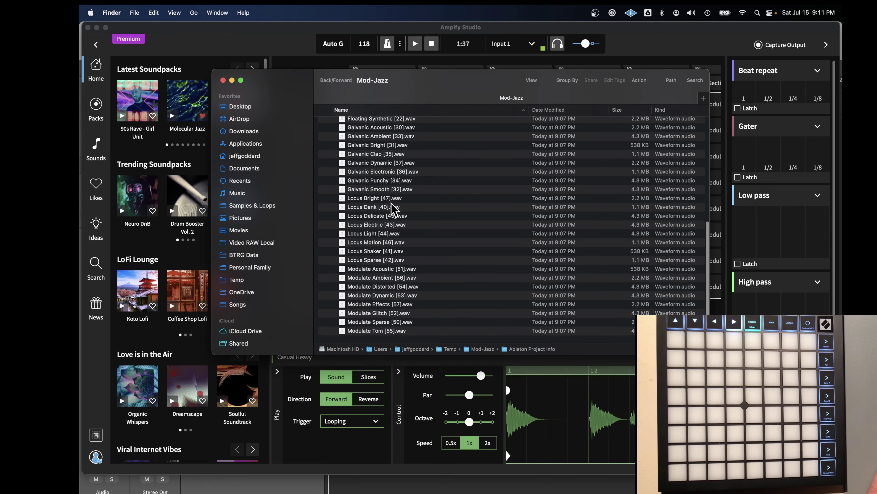
pyautogui.scroll(10, 391, 204)
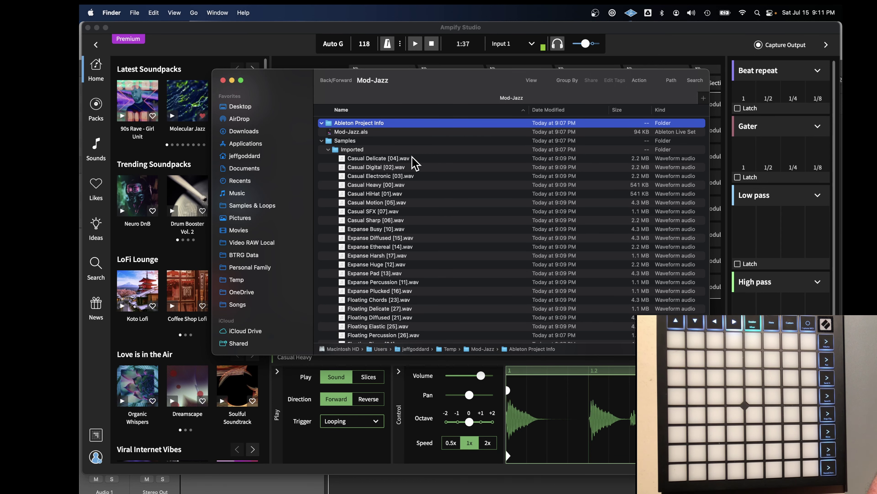
pyautogui.click(294, 37)
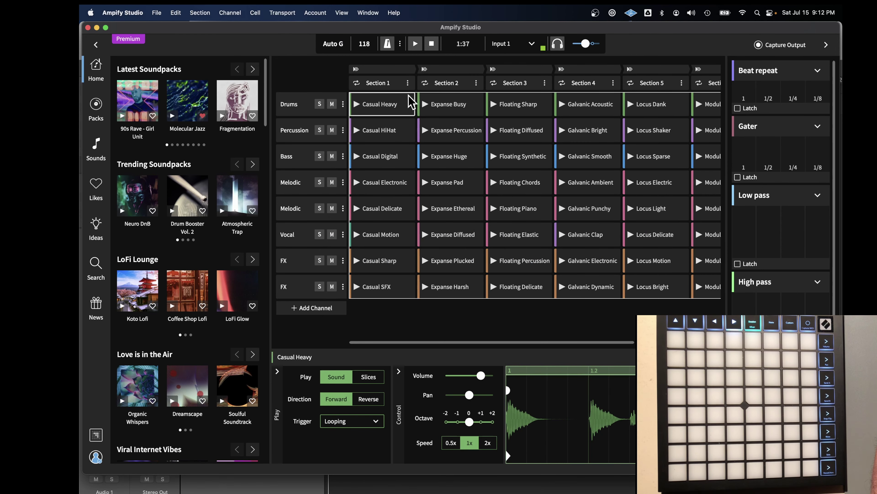
# Step: Preview the Casual HiHat, Digital, Electronic and Delicate clips
pyautogui.click(387, 136)
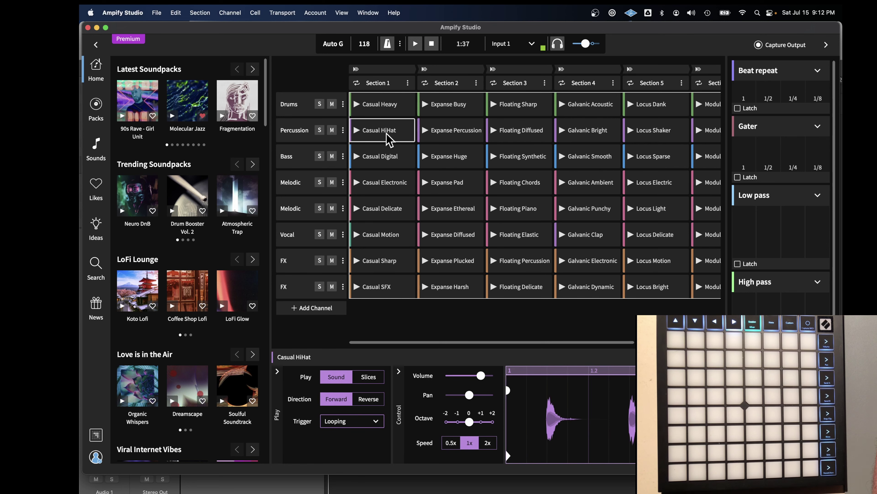
pyautogui.click(385, 158)
pyautogui.click(382, 185)
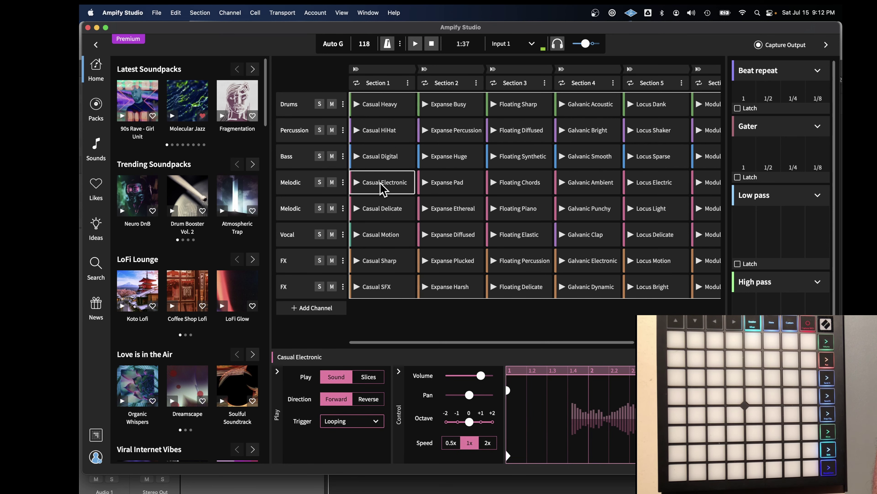
pyautogui.click(382, 211)
# Step: Switch to Logic Pro and select Casual Delicate [04].wav in Finder
pyautogui.press('super+Tab')
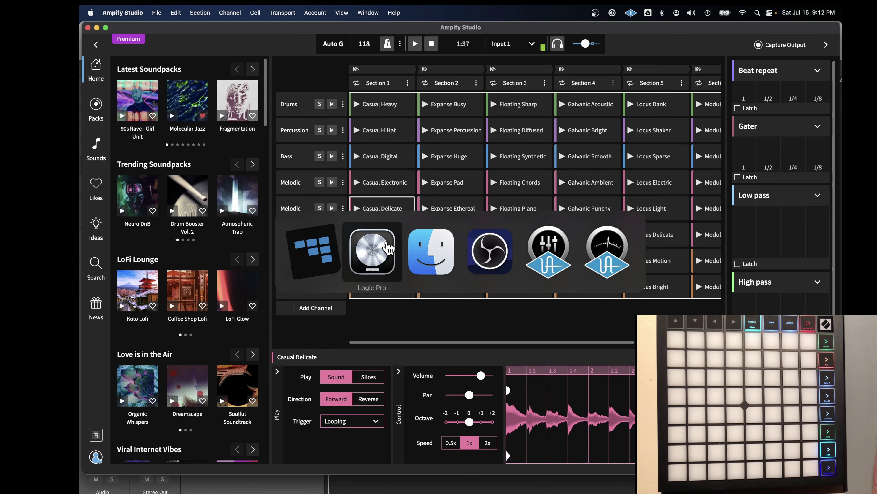
pyautogui.press('super+Tab')
pyautogui.press('super+Tab')
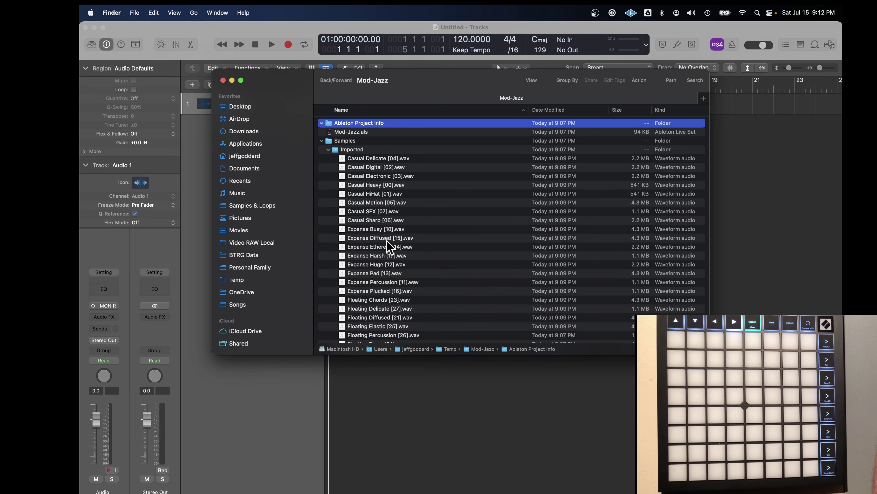
pyautogui.click(388, 159)
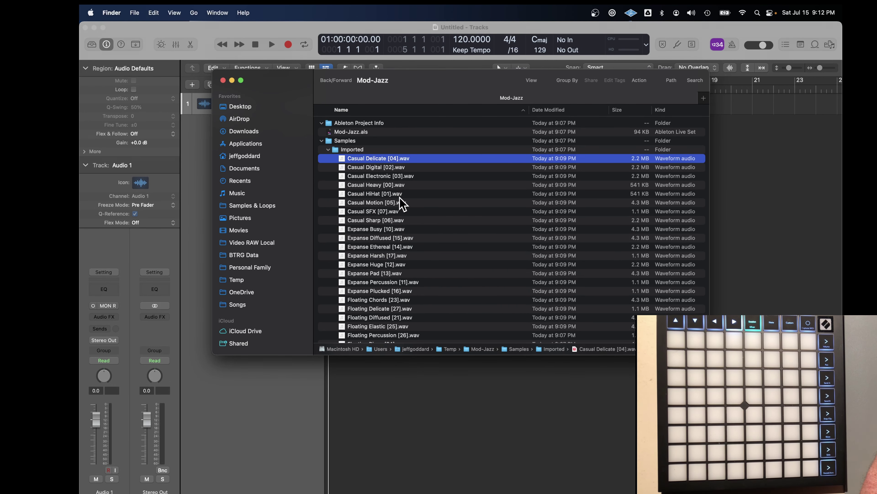
# Step: Import the eight Casual WAV files into Logic Pro as new tracks
pyautogui.keyDown('shift'); pyautogui.click(385, 221); pyautogui.keyUp('shift')
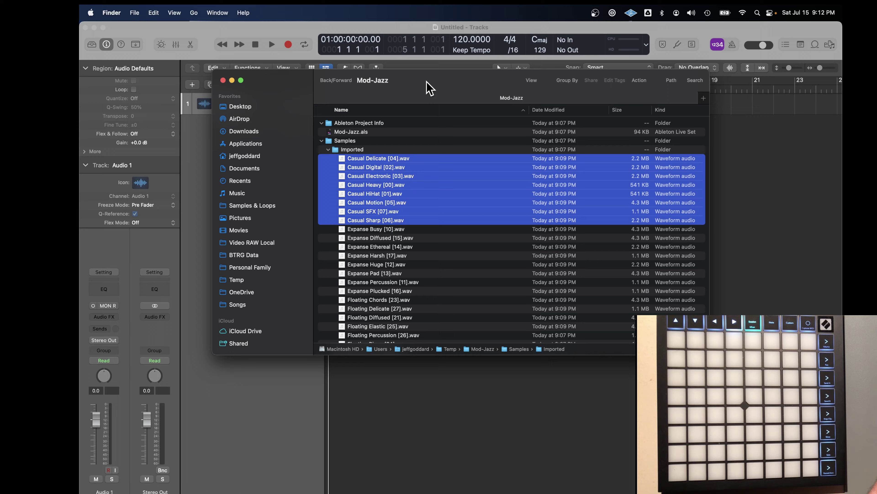
pyautogui.moveTo(427, 87); pyautogui.dragTo(591, 196)
pyautogui.moveTo(567, 321); pyautogui.dragTo(334, 106)
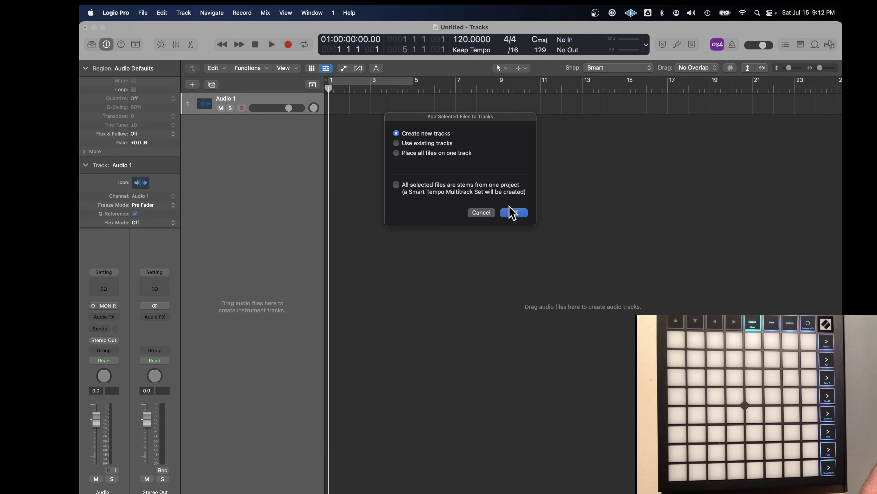
pyautogui.click(514, 213)
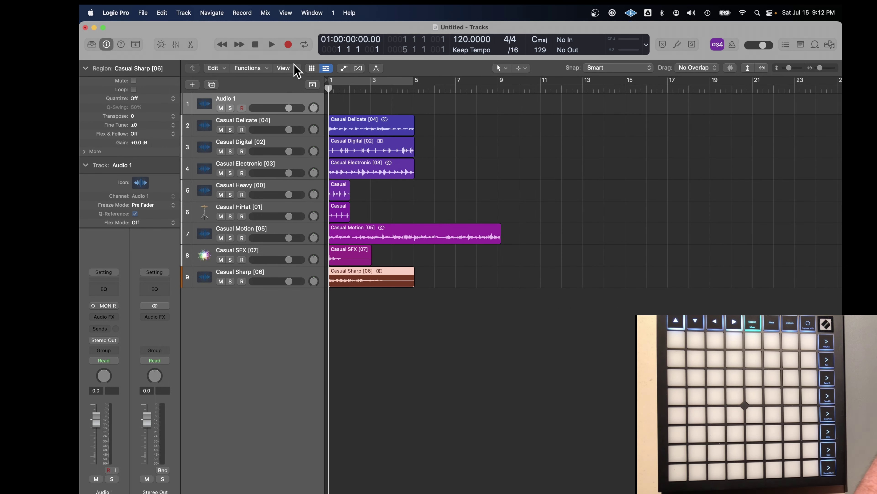
# Step: Play the imported samples, then loop the Casual Heavy and HiHat regions out to bar 5
pyautogui.click(273, 46)
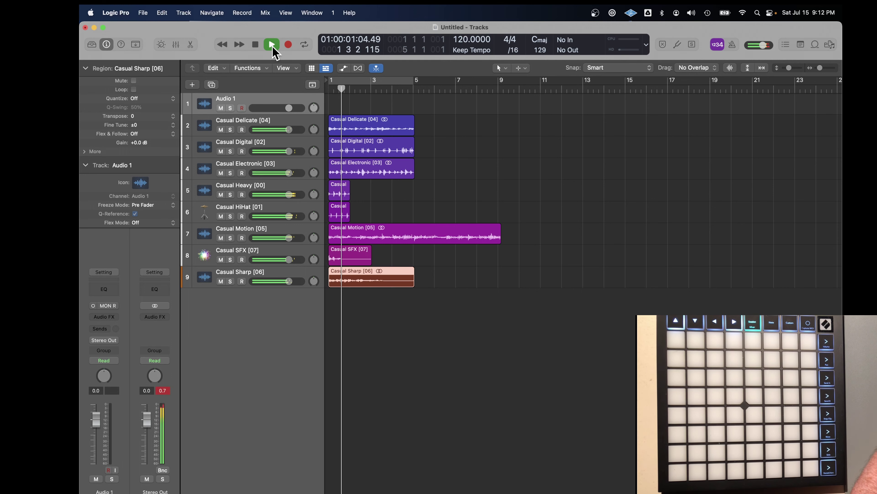
pyautogui.click(256, 45)
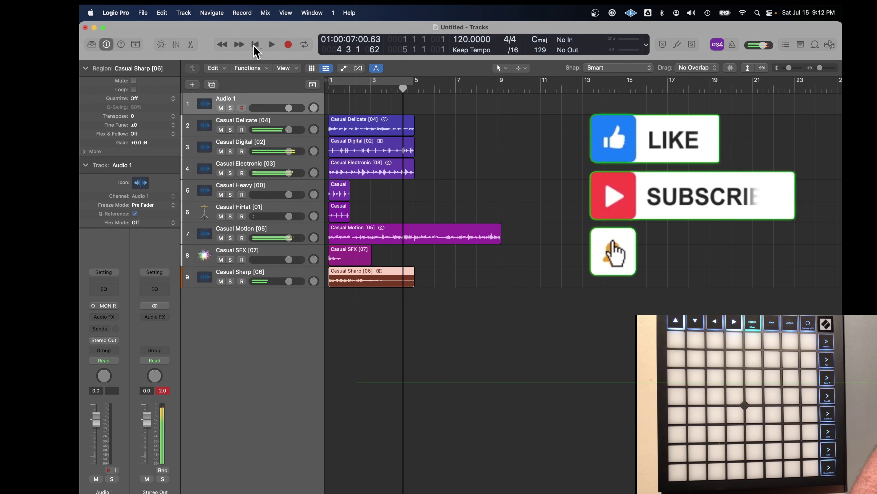
pyautogui.moveTo(350, 188); pyautogui.dragTo(414, 189)
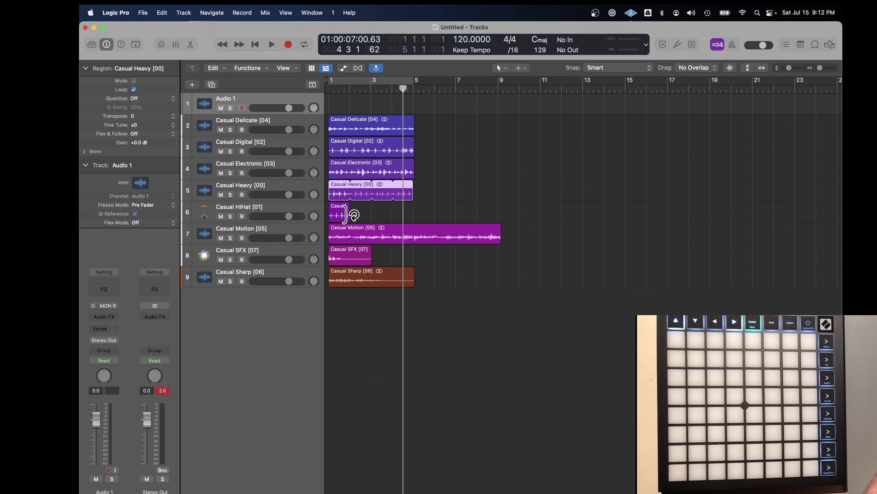
pyautogui.moveTo(349, 211); pyautogui.dragTo(415, 218)
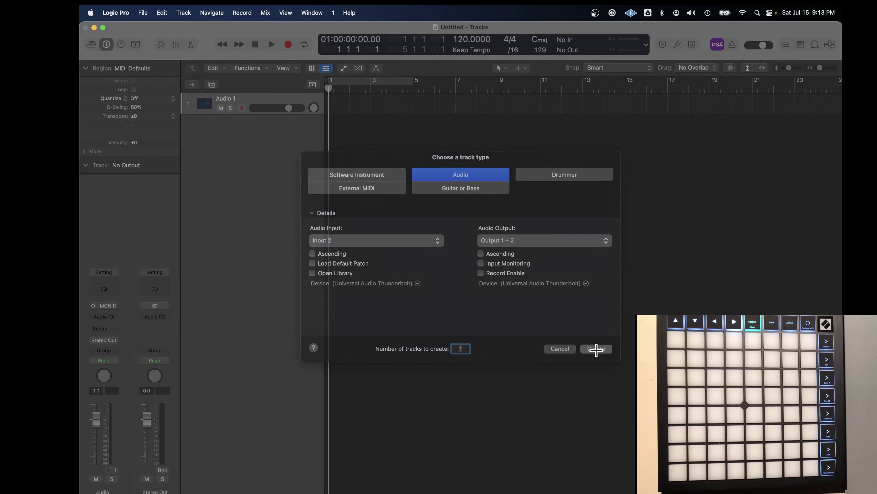
# Step: Create an audio track and show the Live Loops grid with empty cells selected
pyautogui.click(597, 352)
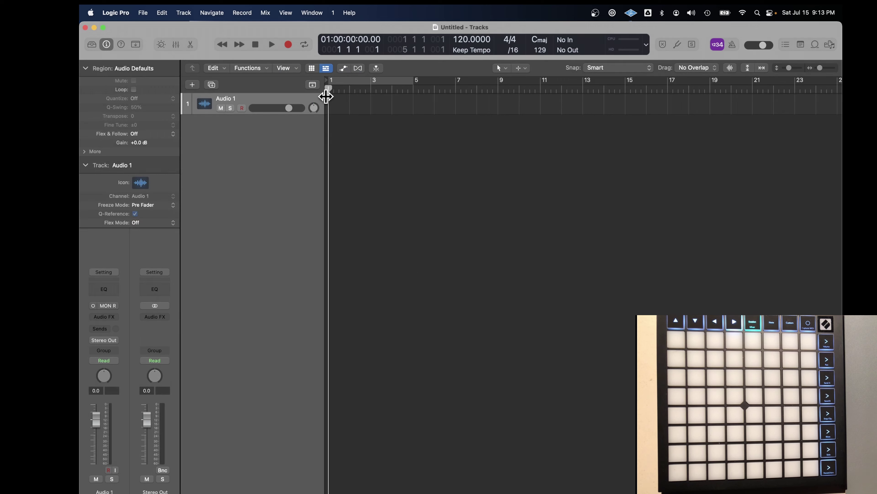
pyautogui.click(311, 69)
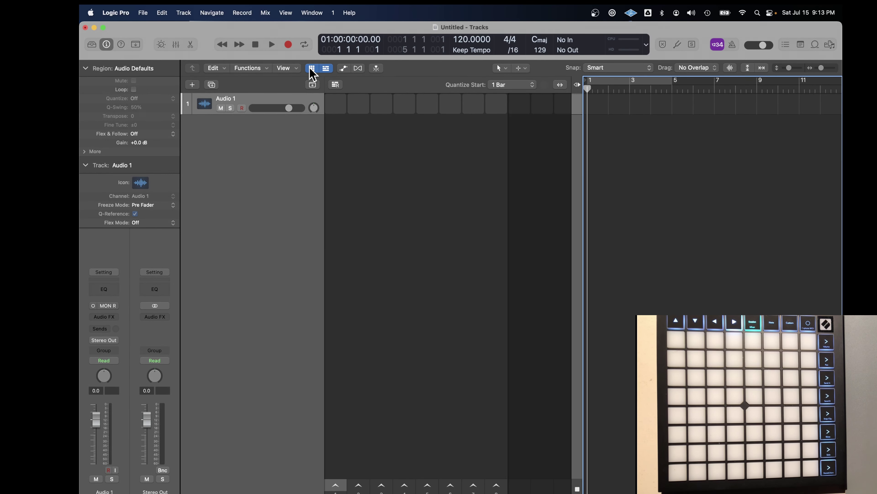
pyautogui.click(344, 107)
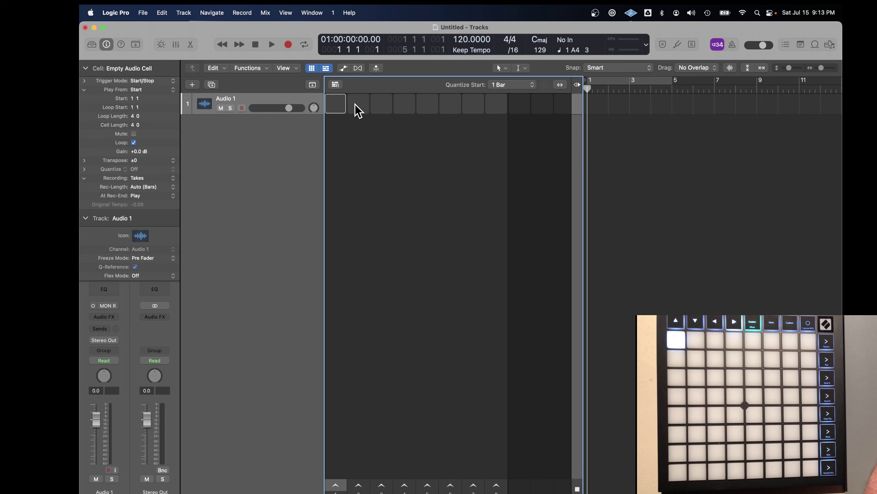
pyautogui.click(384, 105)
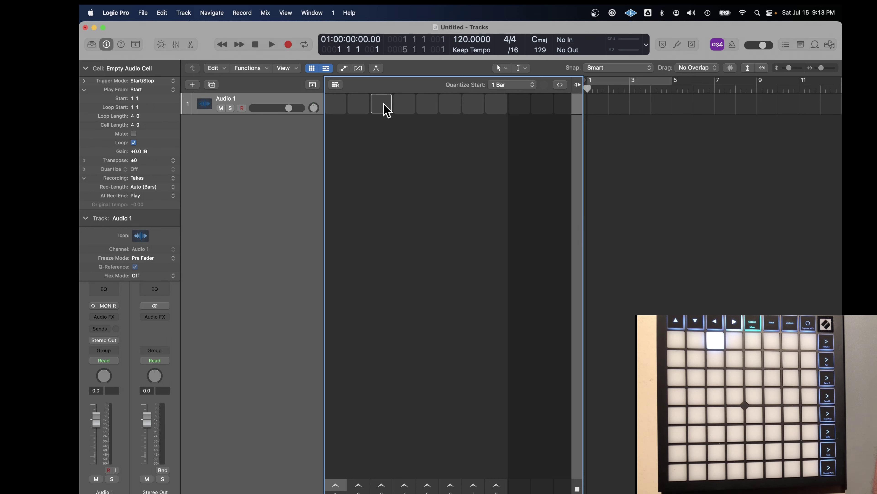
# Step: Load Casual Delicate, Expanse Busy and Floating Chords WAVs into loop cells and play them
pyautogui.press('super+Tab')
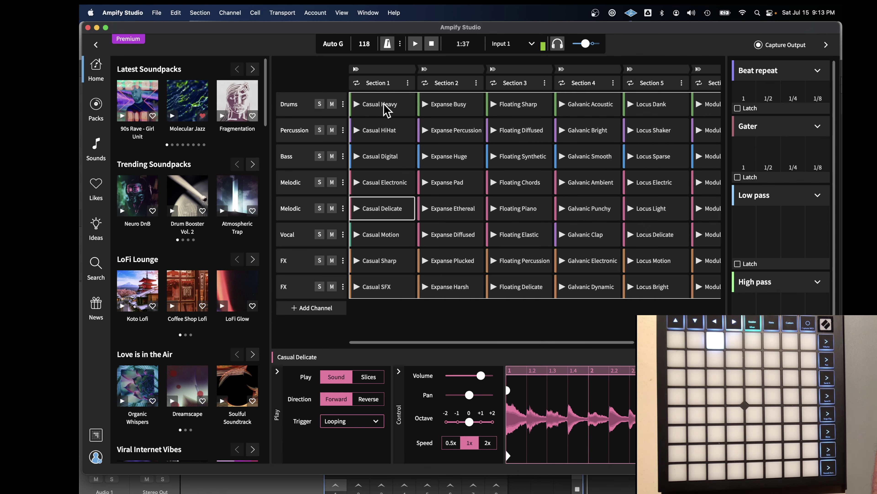
pyautogui.press('super+Tab')
pyautogui.press('super+Tab')
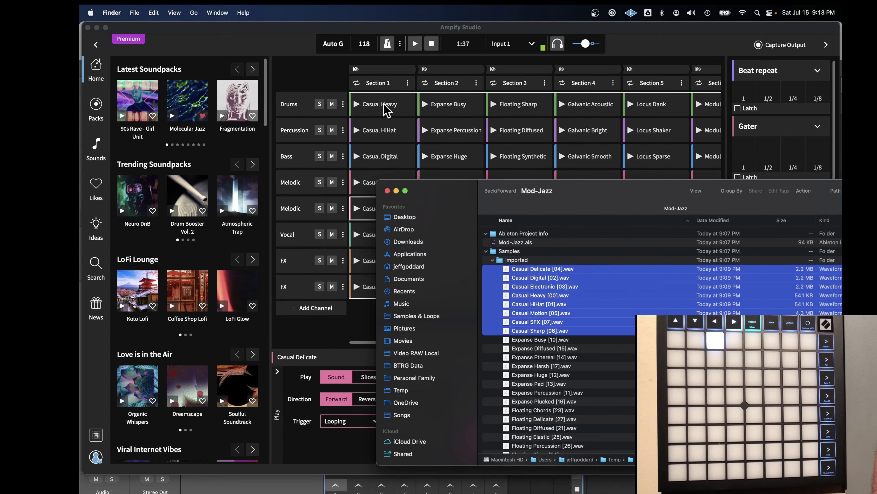
pyautogui.moveTo(543, 269); pyautogui.dragTo(335, 104)
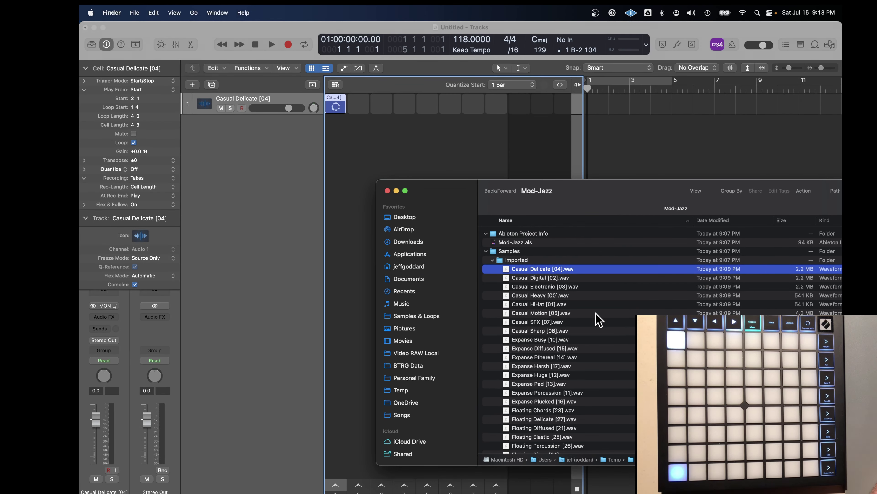
pyautogui.click(541, 340)
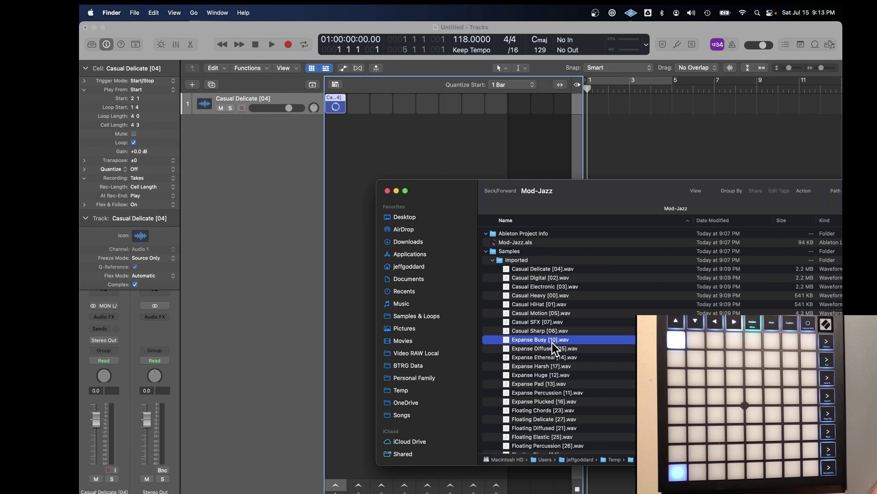
pyautogui.moveTo(553, 341); pyautogui.dragTo(365, 111)
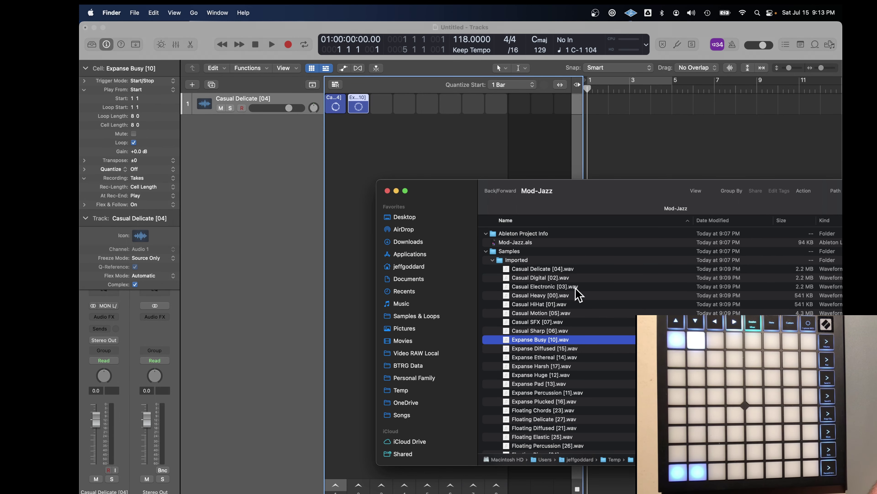
pyautogui.click(535, 411)
pyautogui.moveTo(537, 415); pyautogui.dragTo(381, 110)
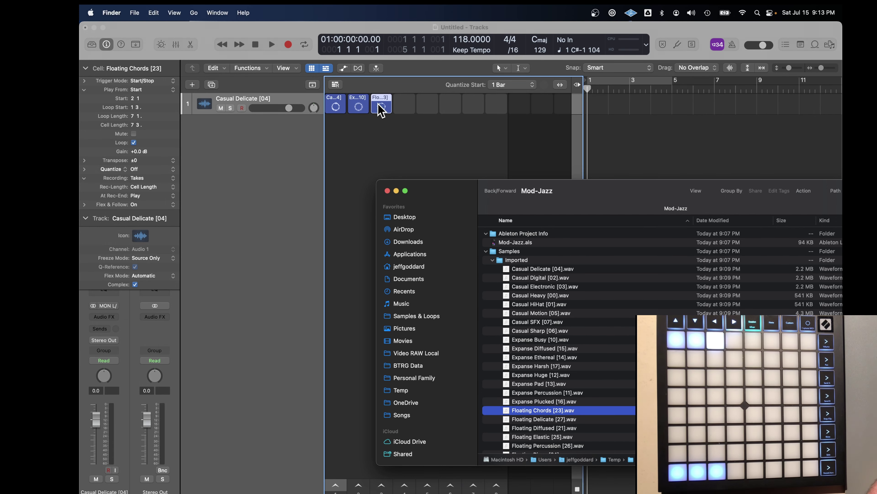
pyautogui.click(335, 107)
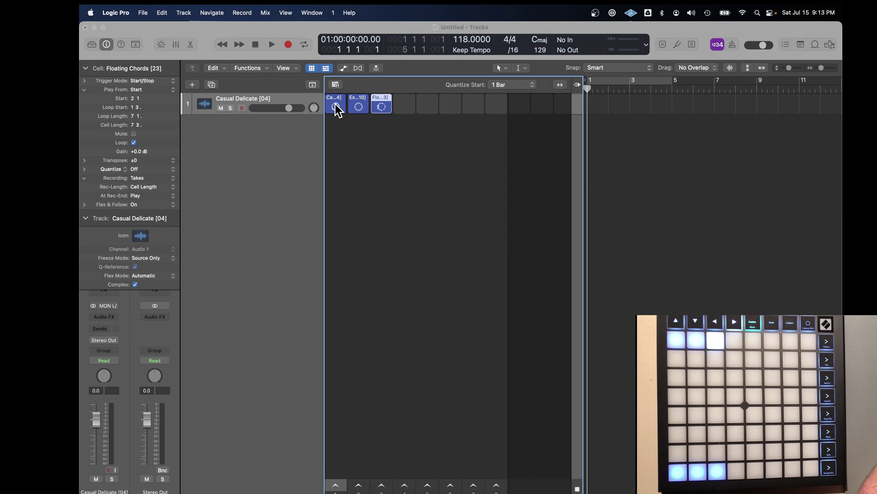
pyautogui.click(359, 108)
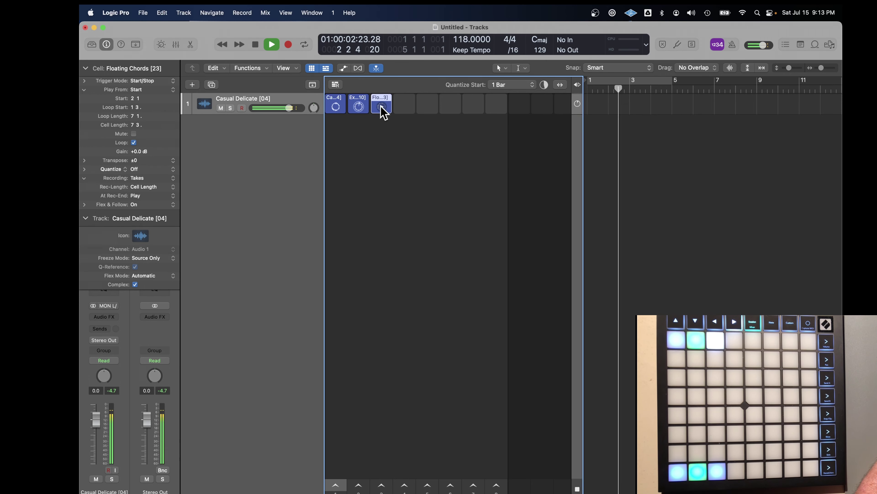
# Step: Select the eight Galvanic samples in Finder and drag them into a new Live Loops track
pyautogui.press('space')
pyautogui.press('super+z')
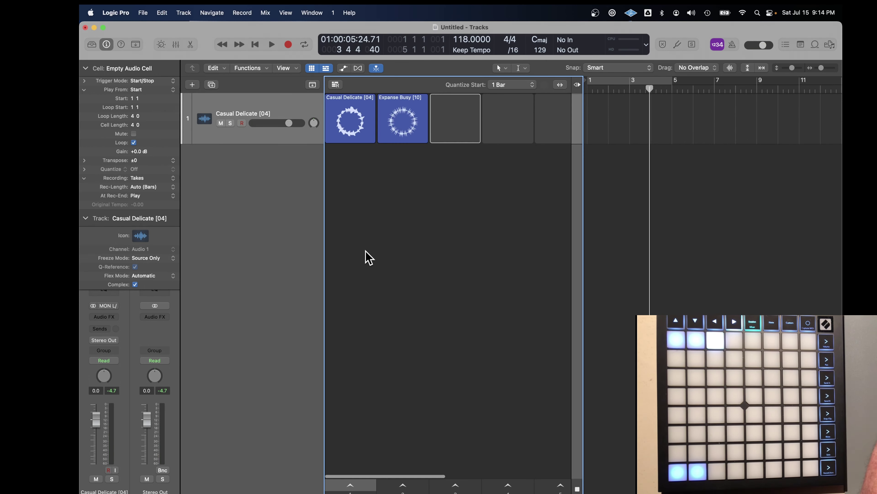
pyautogui.press('super+Tab')
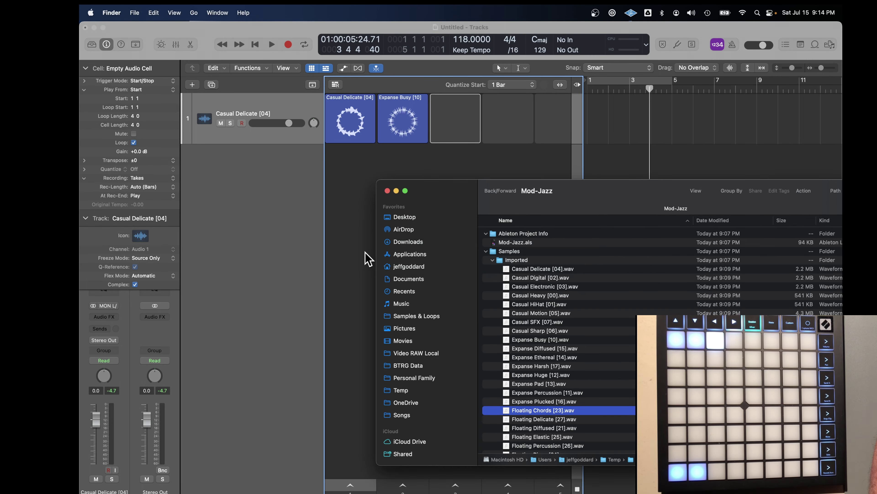
pyautogui.scroll(-5, 569, 368)
pyautogui.scroll(-2, 559, 365)
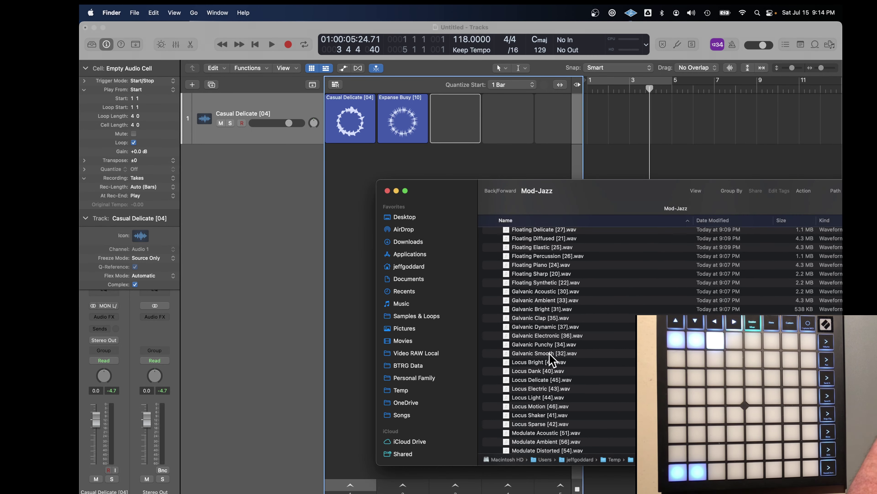
pyautogui.click(531, 311)
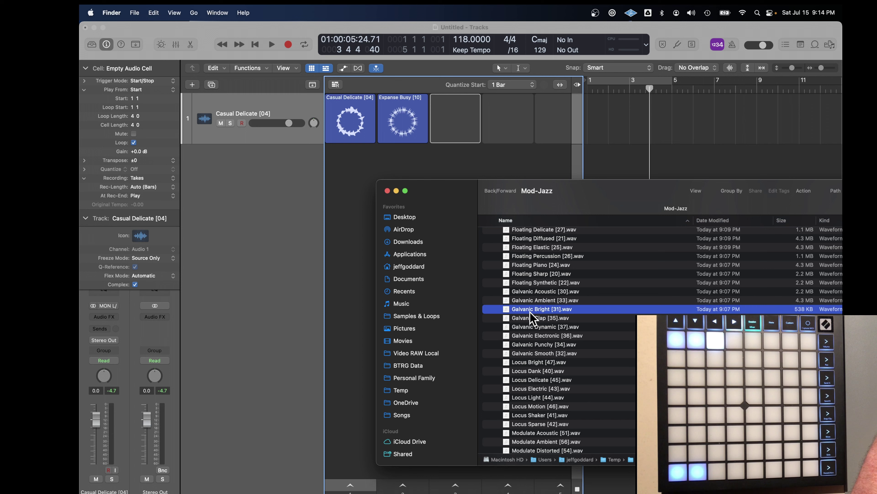
pyautogui.moveTo(529, 291); pyautogui.dragTo(355, 179)
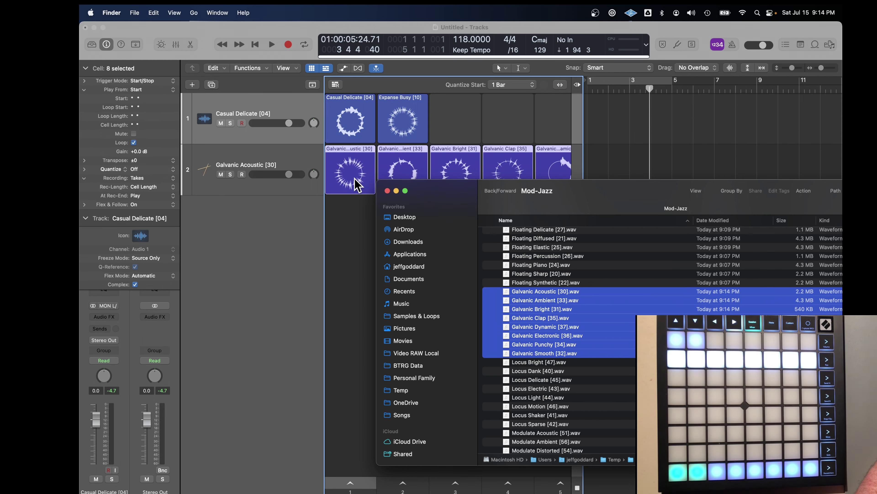
# Step: Widen the Live Loops grid so all eight Galvanic cells are visible
pyautogui.click(349, 274)
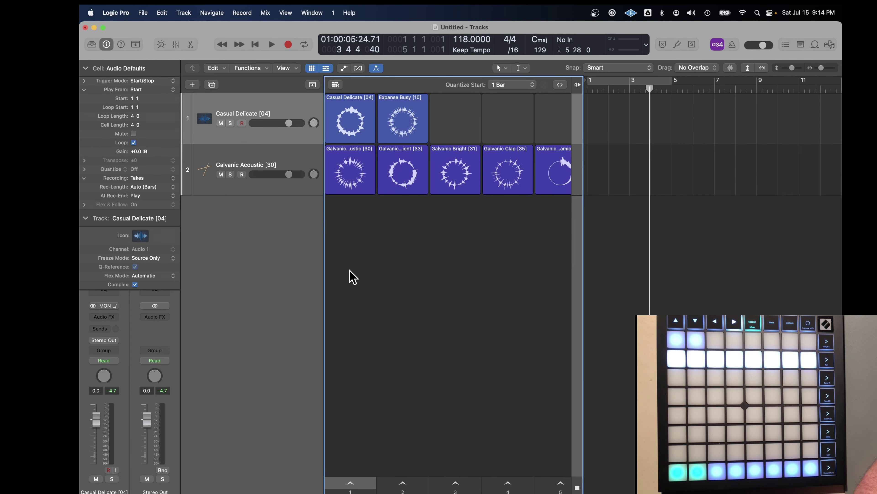
pyautogui.moveTo(582, 162); pyautogui.dragTo(784, 169)
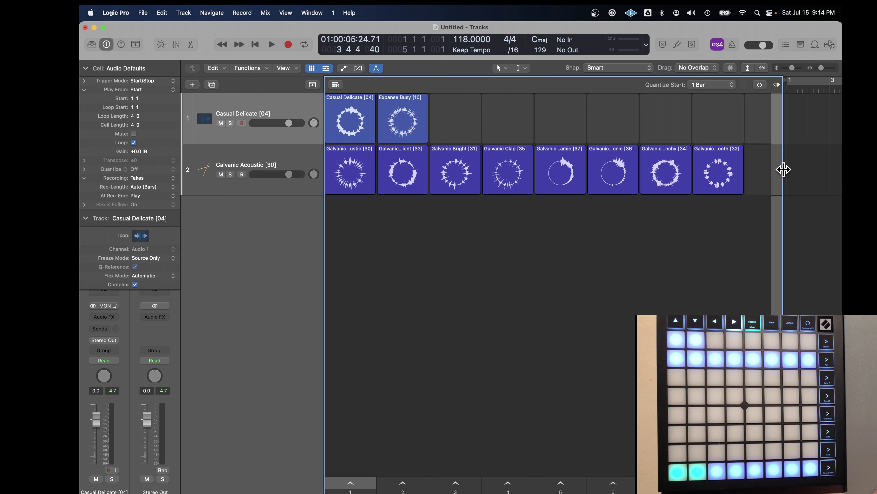
pyautogui.press('super+Tab')
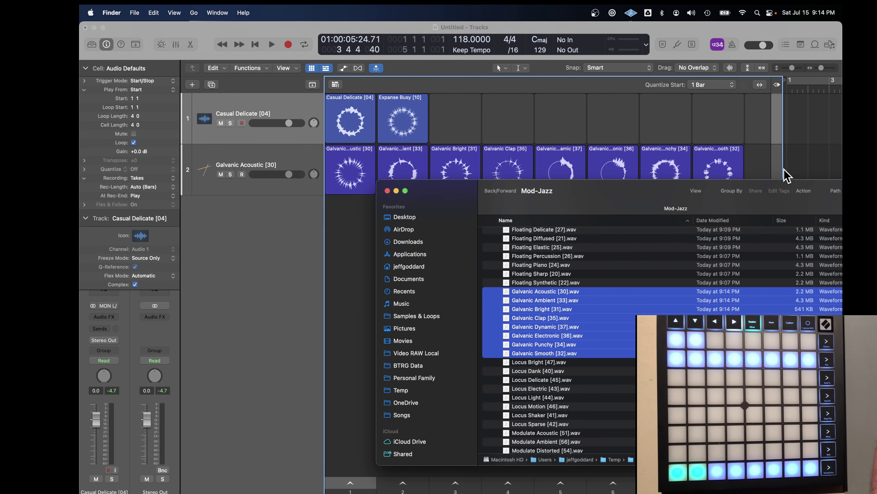
pyautogui.scroll(10, 515, 289)
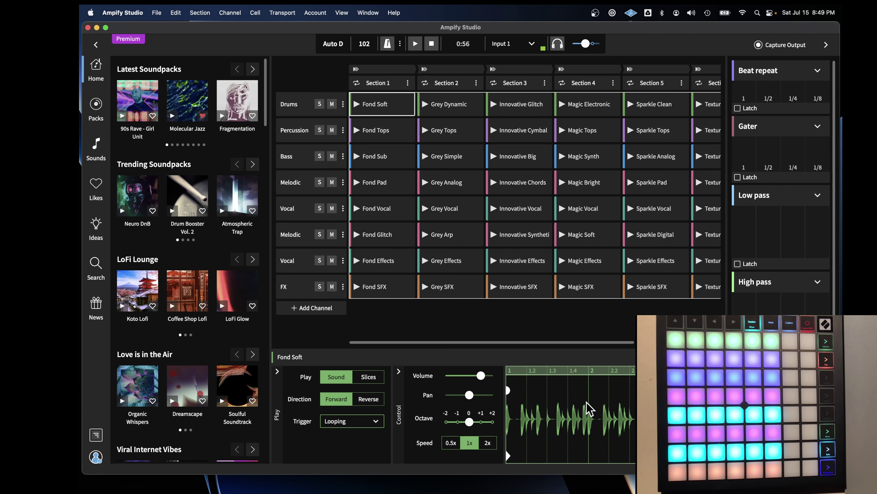
# Step: Check the Fond Soft trigger options, leaving it set to Looping
pyautogui.click(375, 420)
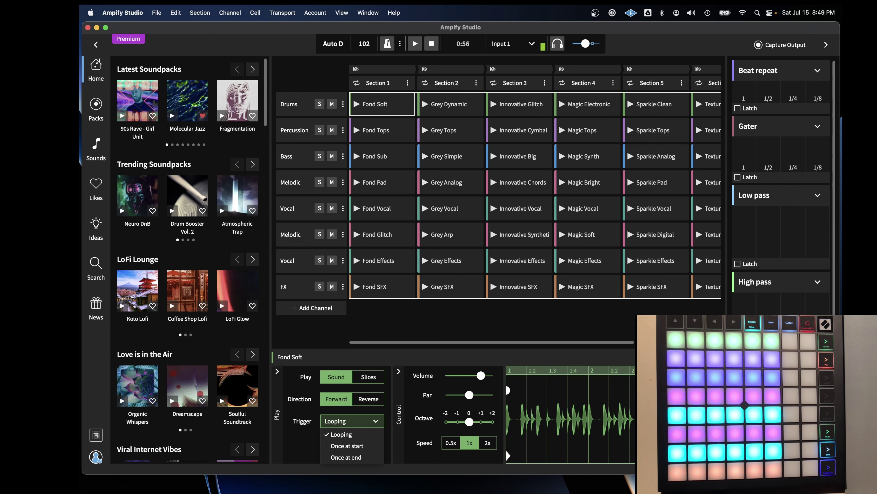
pyautogui.click(265, 61)
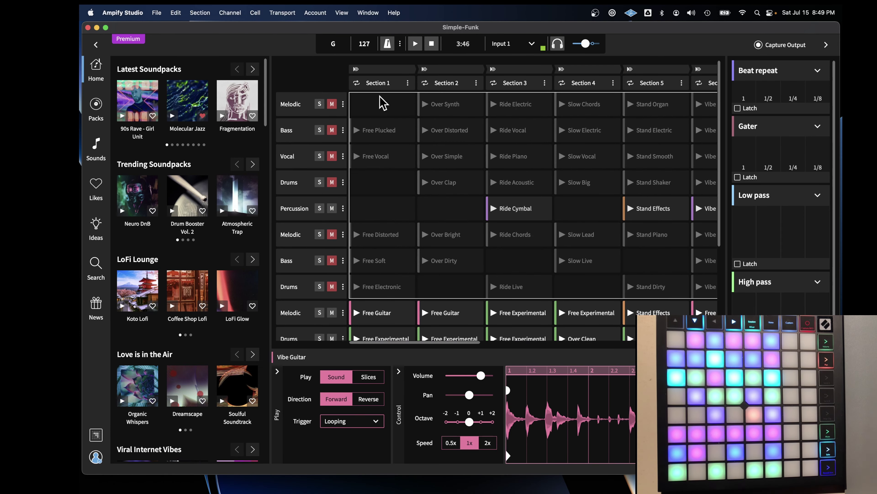
# Step: Launch Section 1 of the Simple-Funk grid and scroll through its rows while it plays
pyautogui.click(355, 69)
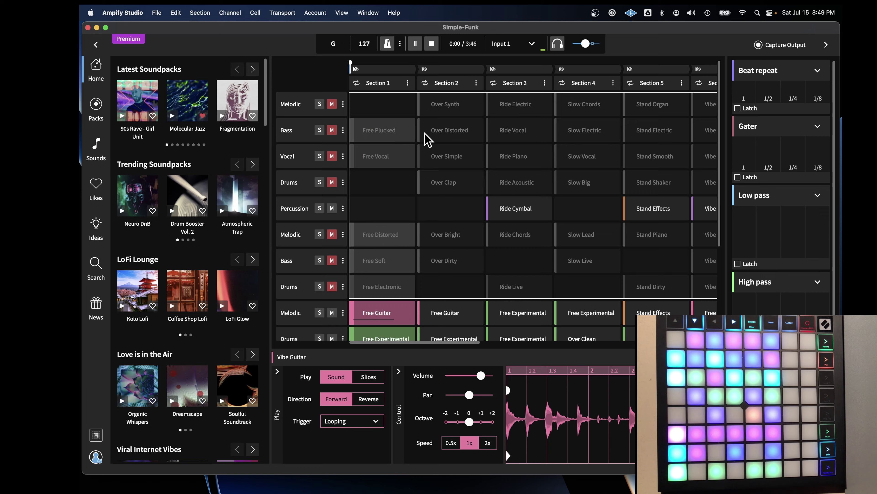
pyautogui.scroll(-5, 435, 216)
pyautogui.scroll(-1, 435, 216)
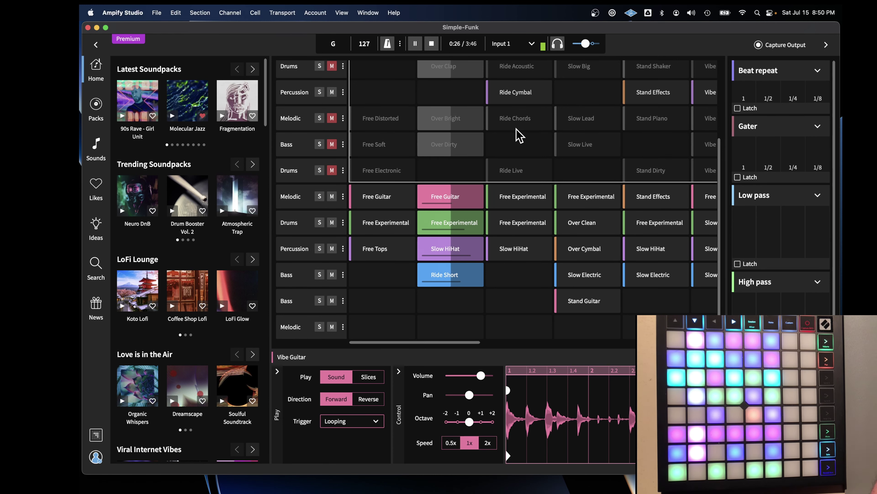
pyautogui.scroll(3, 514, 133)
pyautogui.scroll(2, 514, 133)
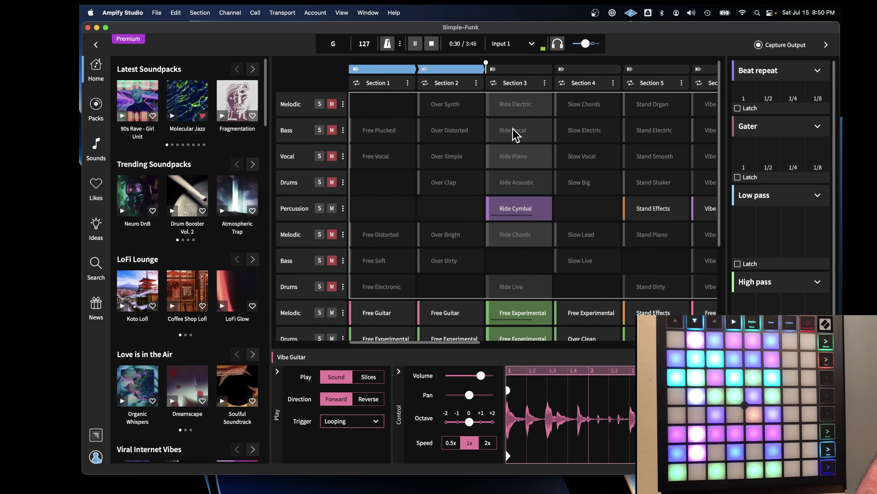
pyautogui.scroll(-5, 515, 133)
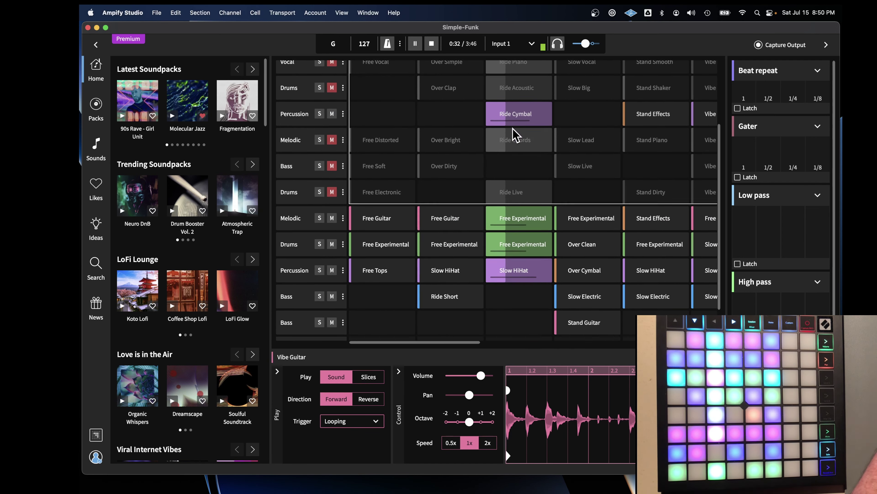
pyautogui.scroll(-2, 515, 133)
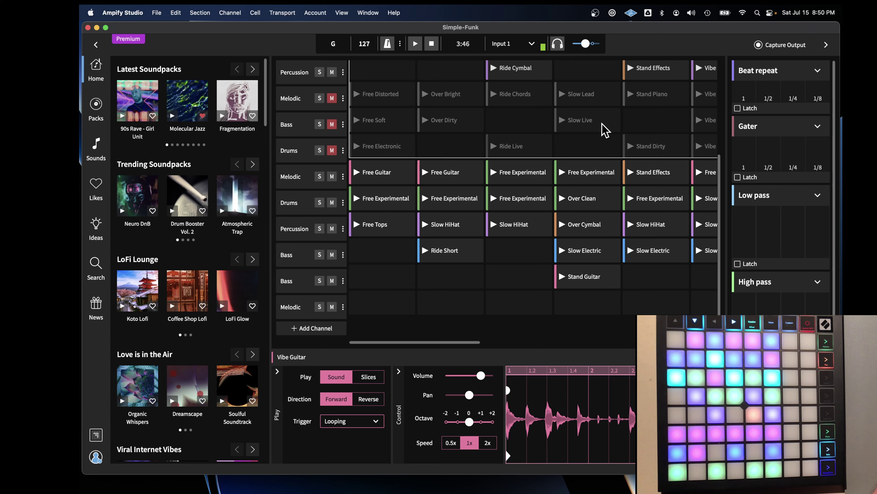
# Step: Scroll the Simple-Funk grid right, up and down to view its later columns during playback
pyautogui.hscroll(10, 575, 132)
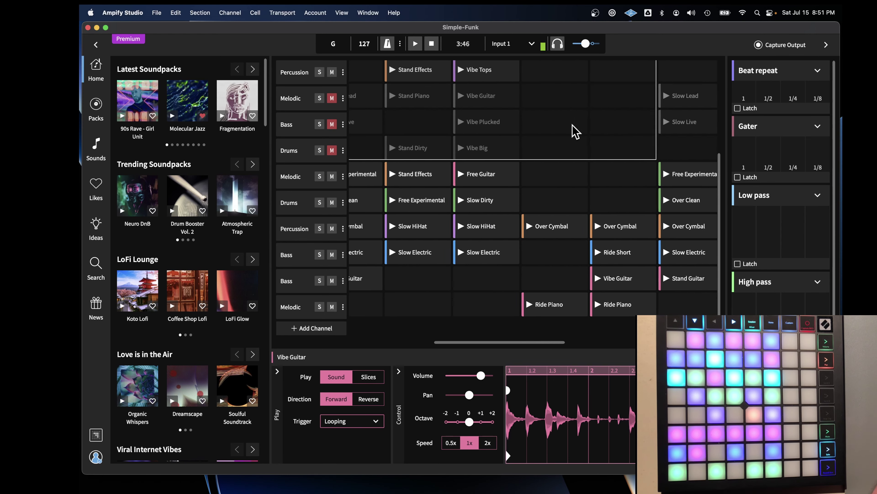
pyautogui.hscroll(3, 574, 131)
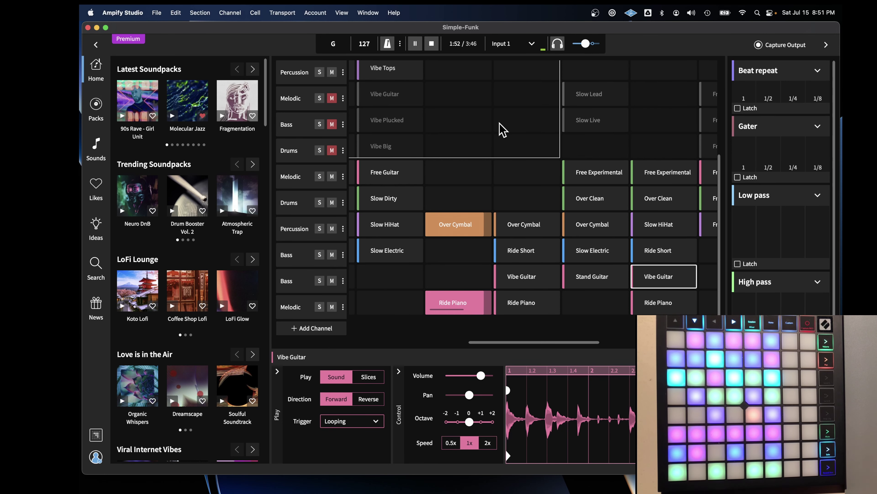
pyautogui.scroll(5, 503, 129)
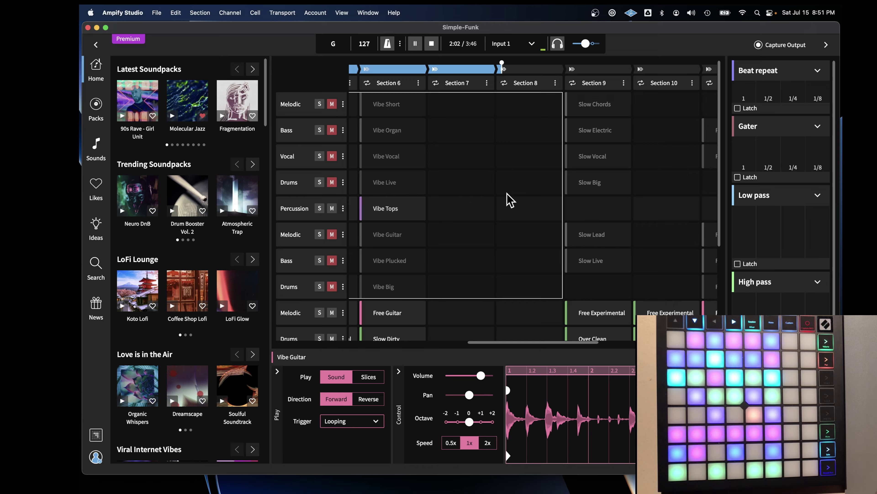
pyautogui.scroll(-5, 507, 198)
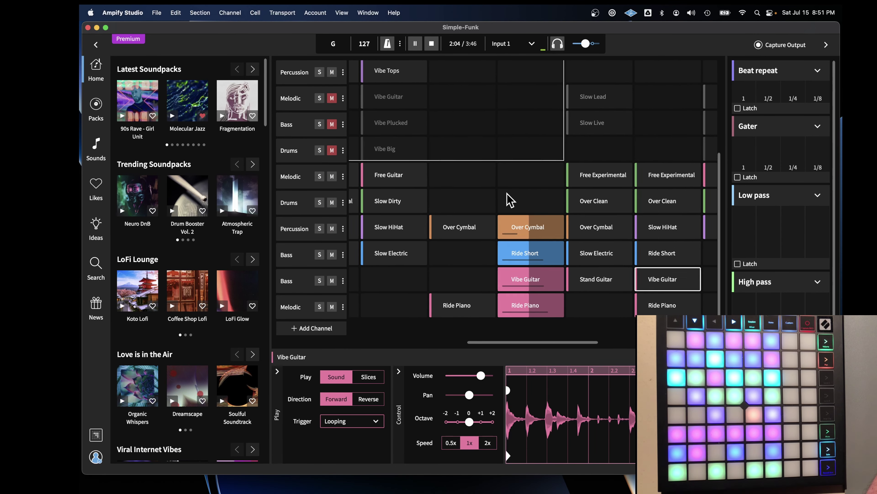
pyautogui.hscroll(-2, 510, 200)
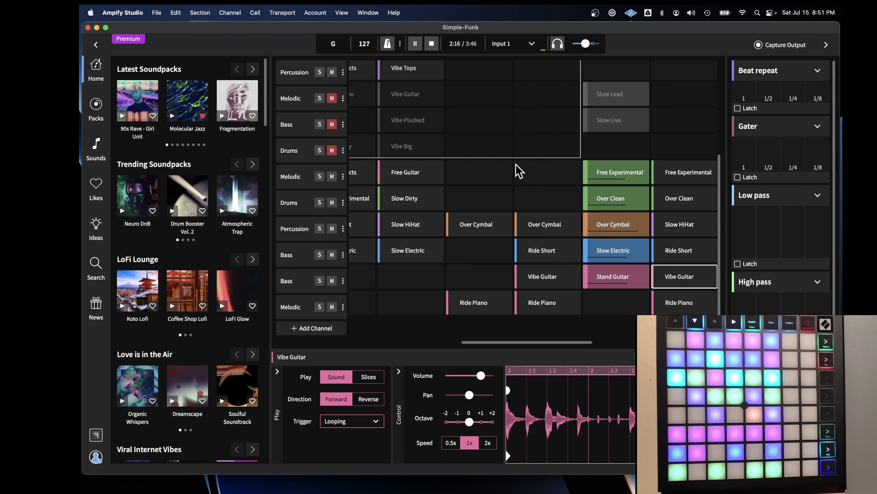
# Step: Stop playback, record a new clip into the empty Melodic cell, then stop it playing
pyautogui.click(432, 52)
pyautogui.click(403, 307)
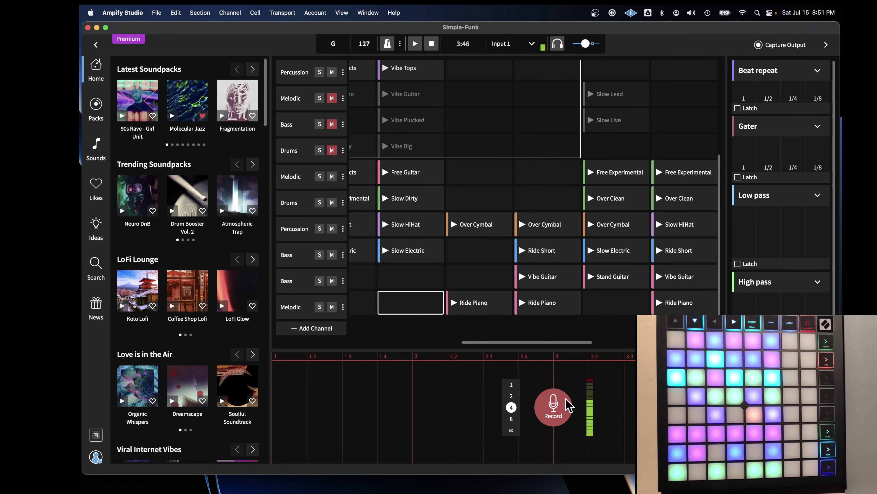
pyautogui.click(556, 407)
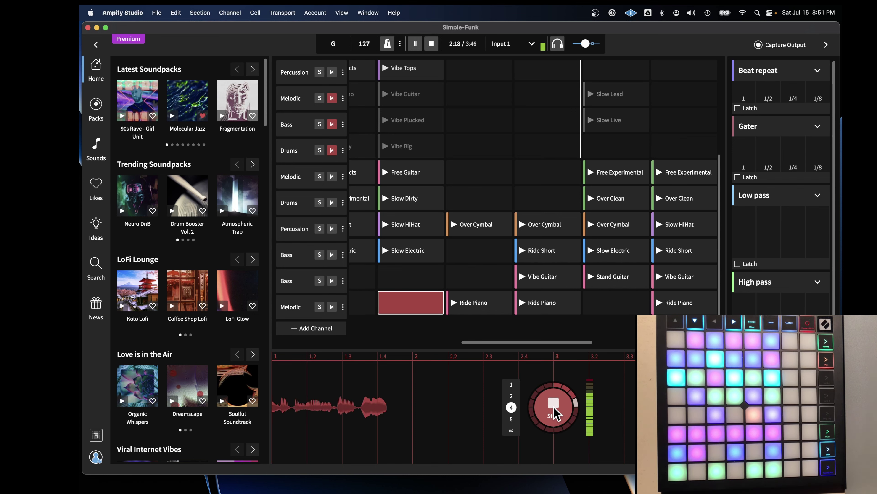
pyautogui.click(553, 405)
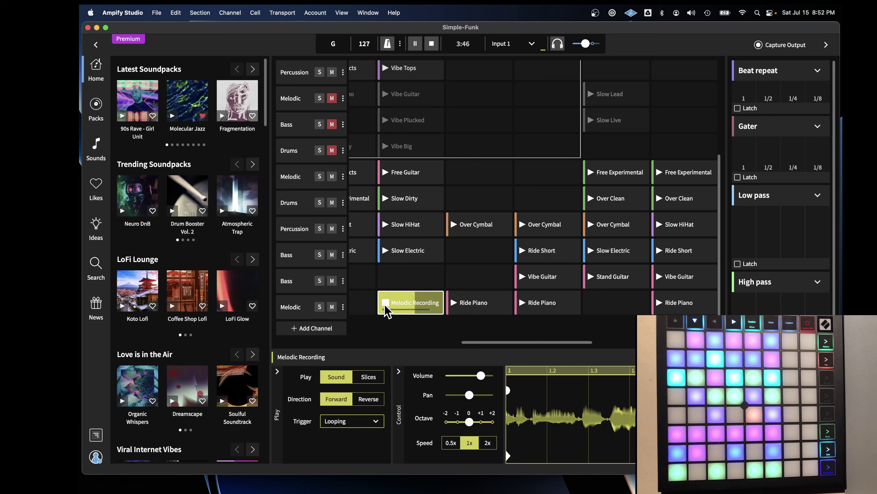
pyautogui.click(385, 302)
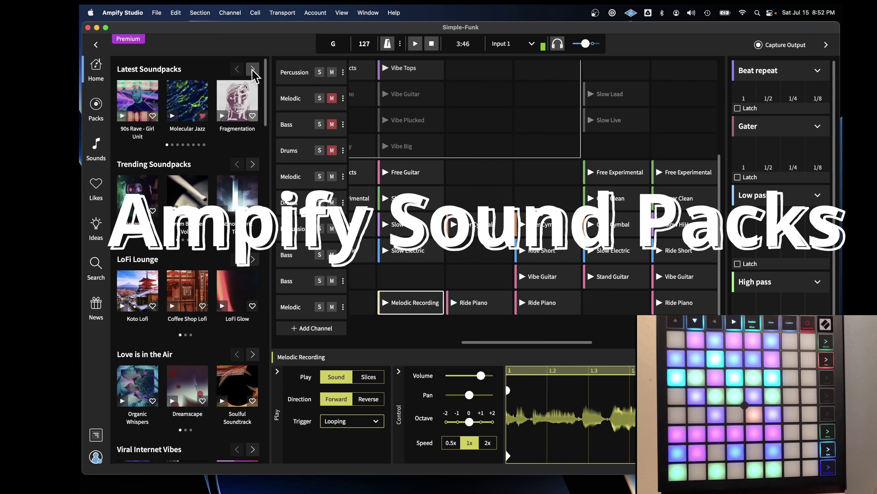
# Step: Open the Molecular Jazz pack from Latest Soundpacks on Home
pyautogui.click(188, 102)
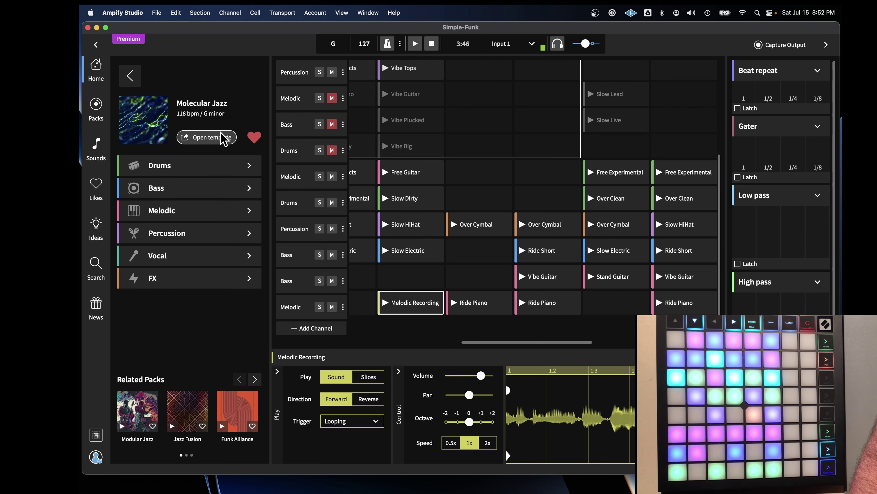
# Step: Open the Molecular Jazz template, choosing Don't save for the Simple-Funk changes
pyautogui.click(211, 138)
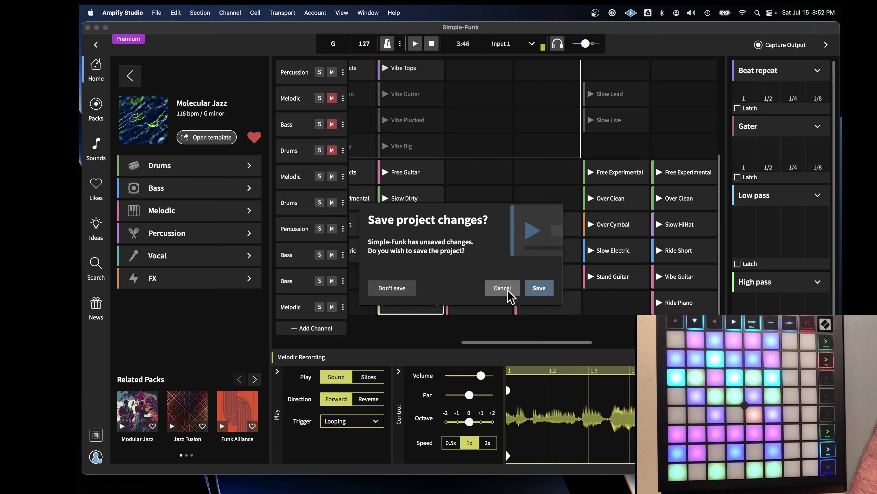
pyautogui.click(539, 288)
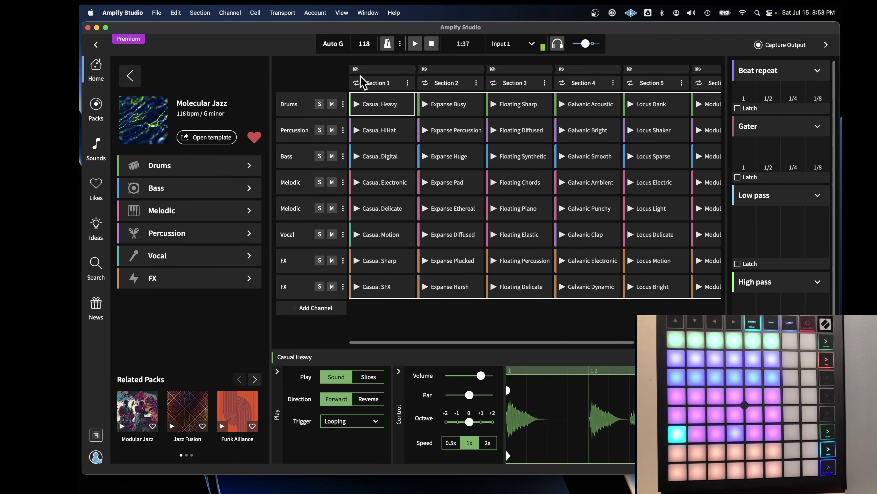
pyautogui.click(415, 43)
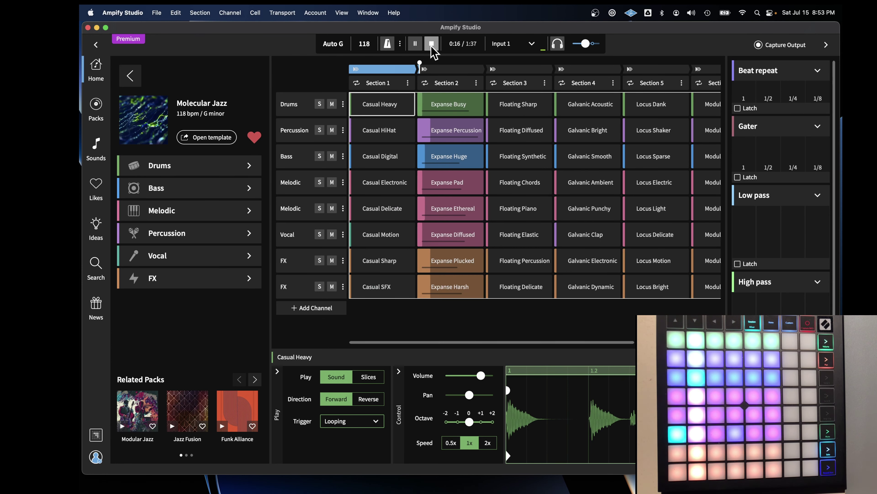
# Step: Stop playback, expand Drums to preview Locus Dank, then expand Bass and collapse Drums
pyautogui.click(432, 44)
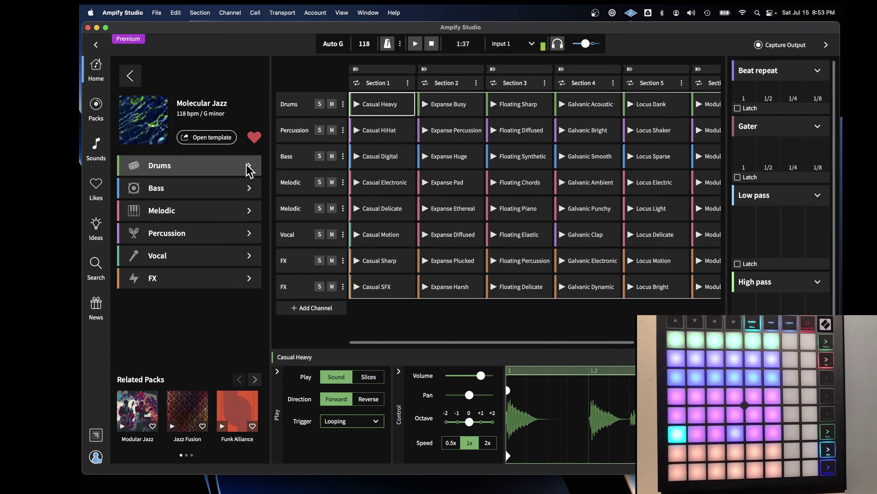
pyautogui.click(249, 169)
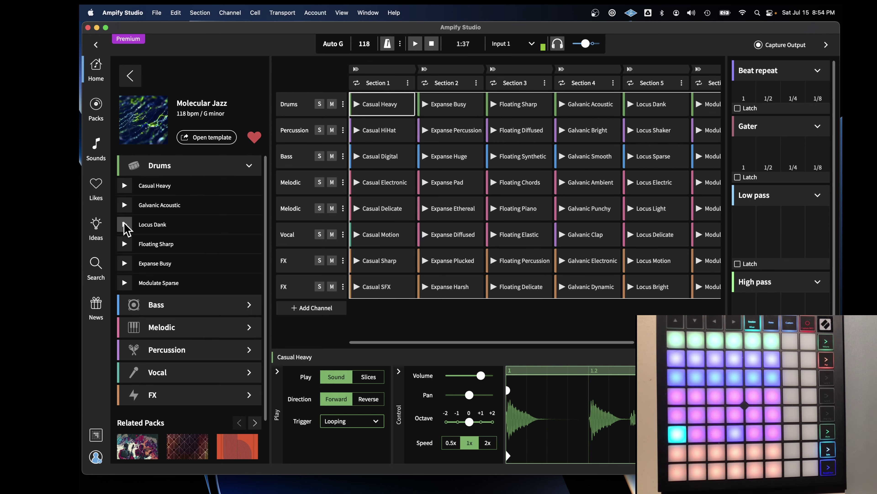
pyautogui.click(124, 224)
pyautogui.click(124, 223)
pyautogui.click(249, 305)
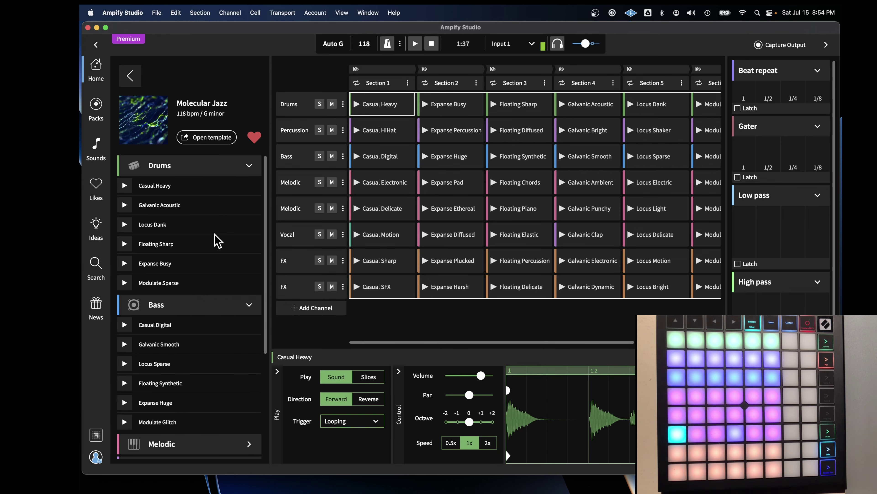
pyautogui.click(250, 166)
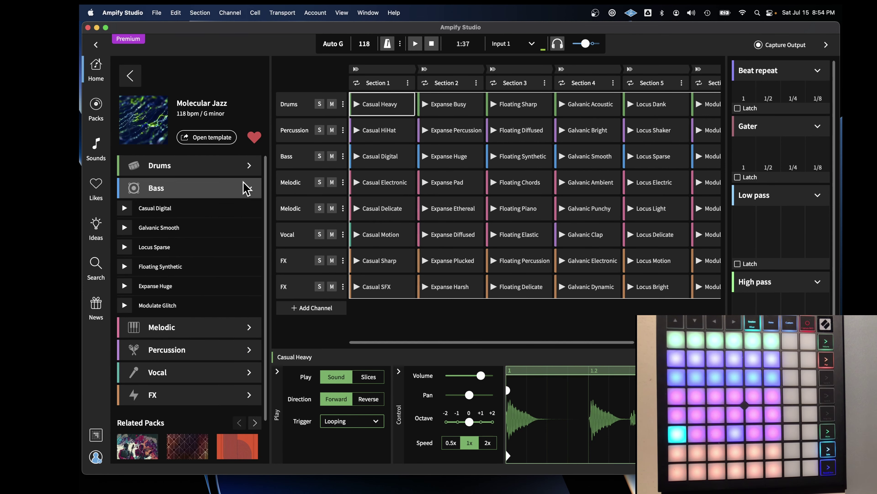
# Step: Expand Melodic to preview Floating Piano, then collapse it and list the Percussion sounds
pyautogui.click(249, 328)
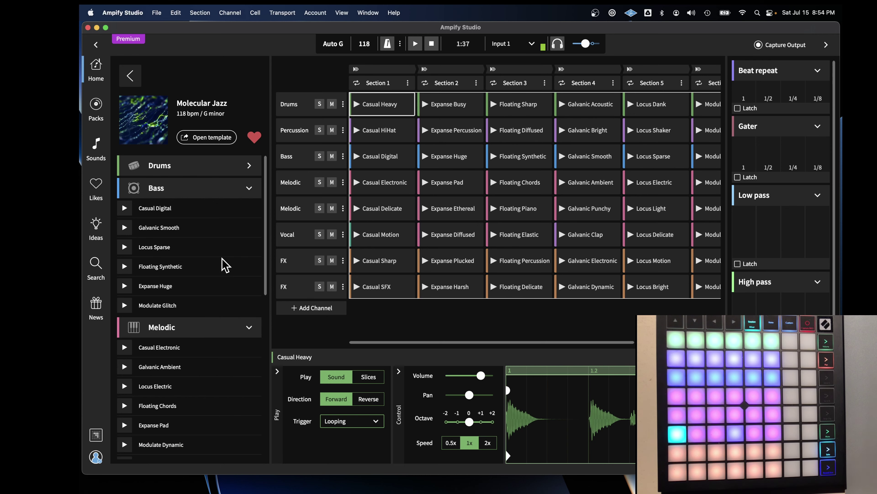
pyautogui.scroll(-5, 228, 244)
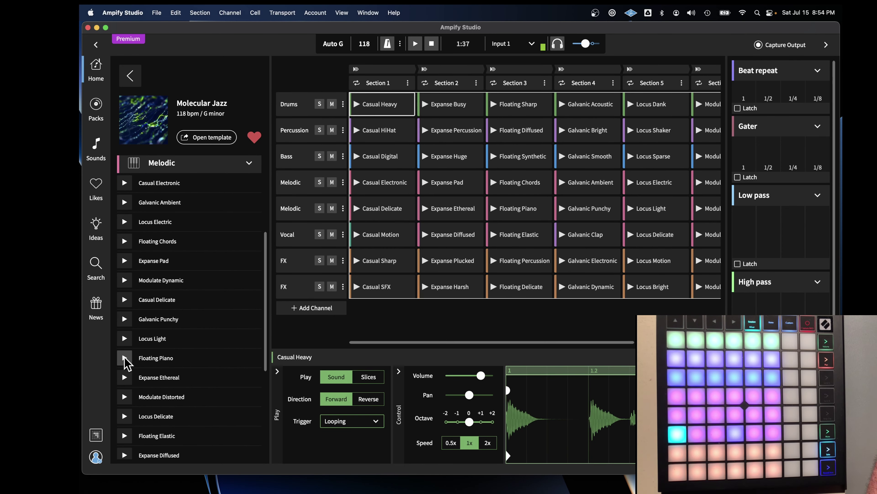
pyautogui.click(124, 358)
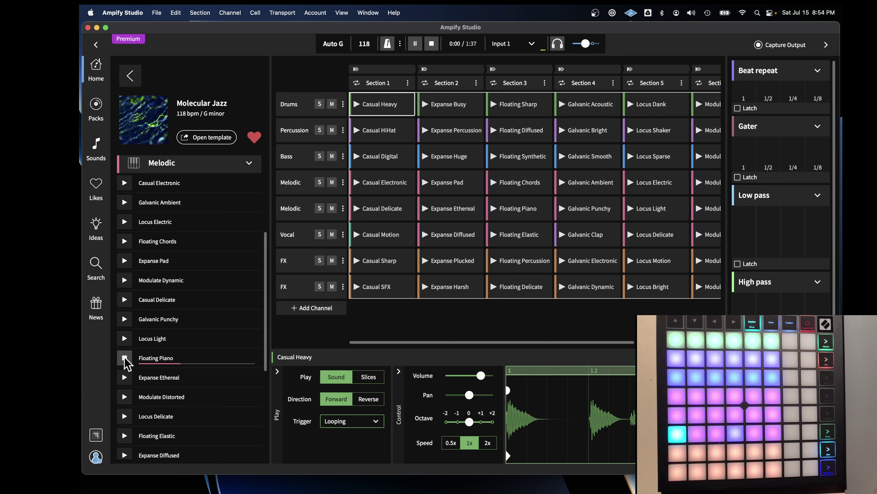
pyautogui.click(124, 358)
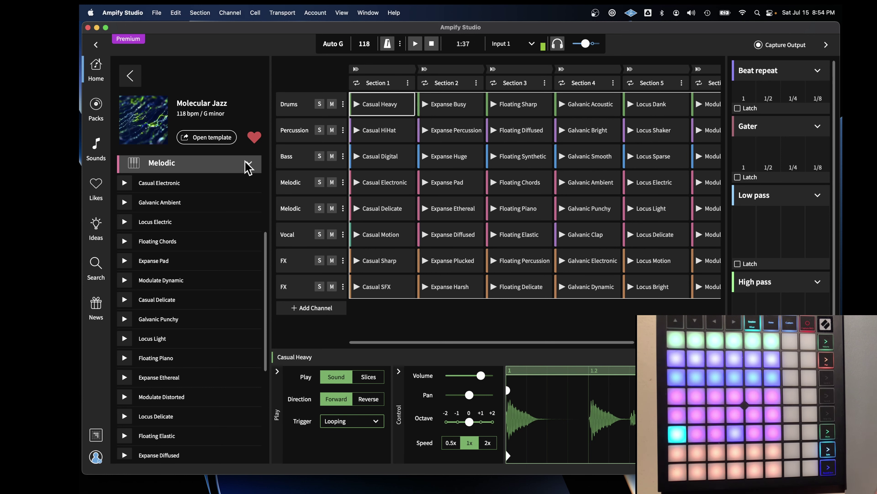
pyautogui.click(253, 165)
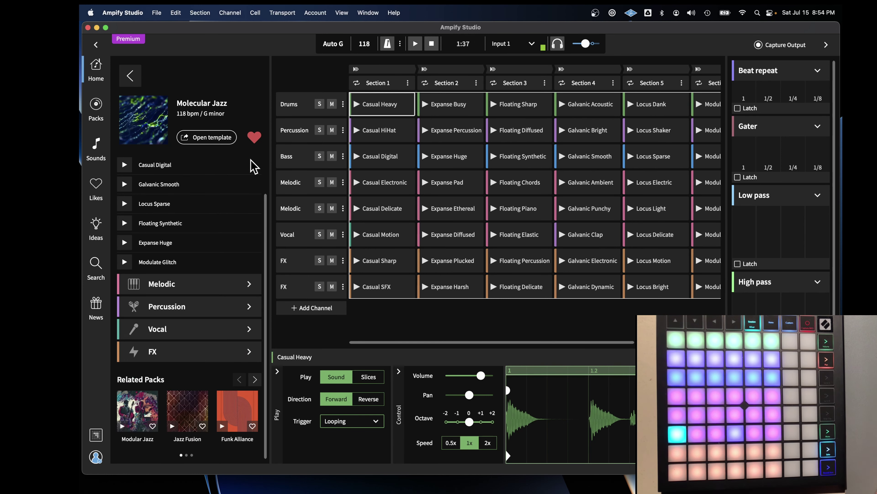
pyautogui.click(253, 315)
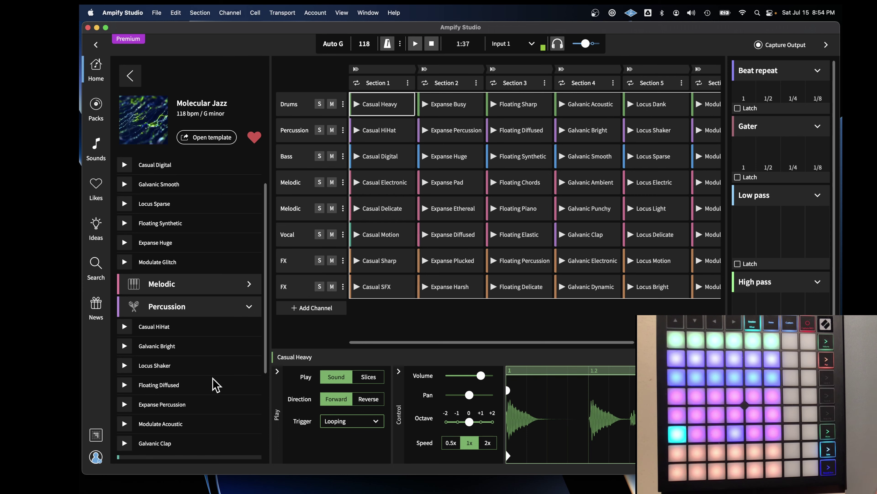
pyautogui.scroll(-5, 212, 382)
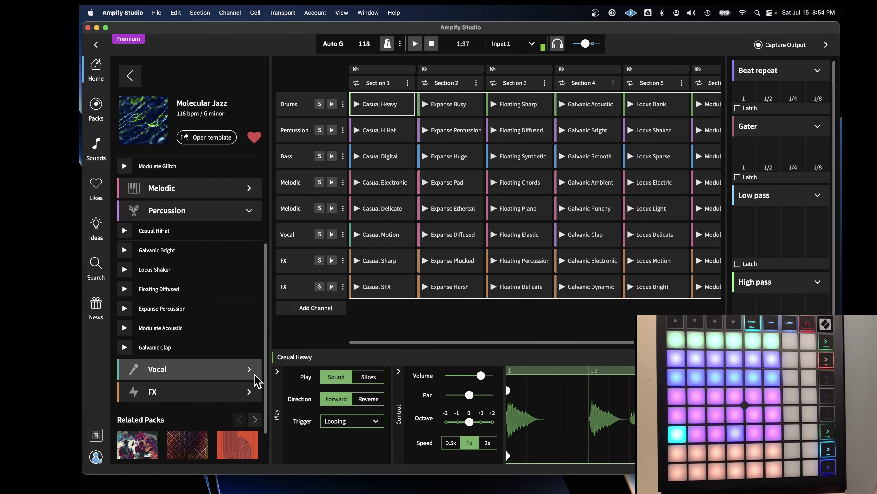
# Step: Preview the Casual Motion vocal sound, then fold away Percussion and expand FX
pyautogui.click(247, 370)
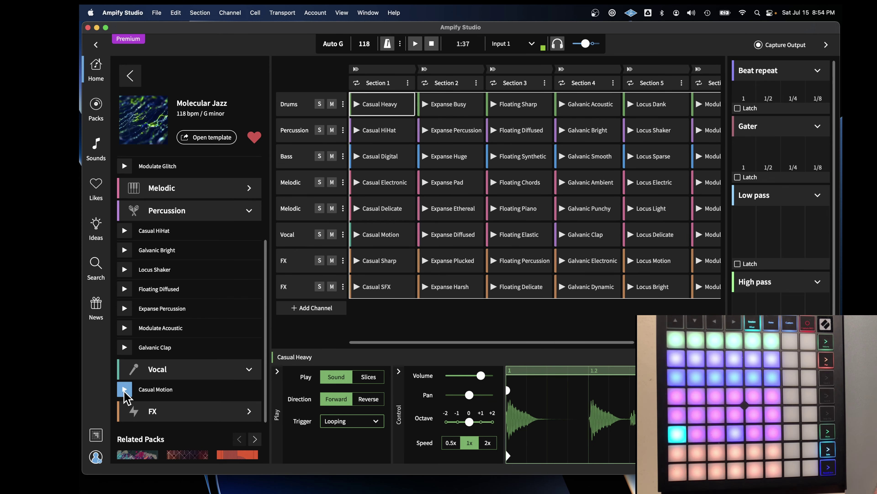
pyautogui.click(124, 390)
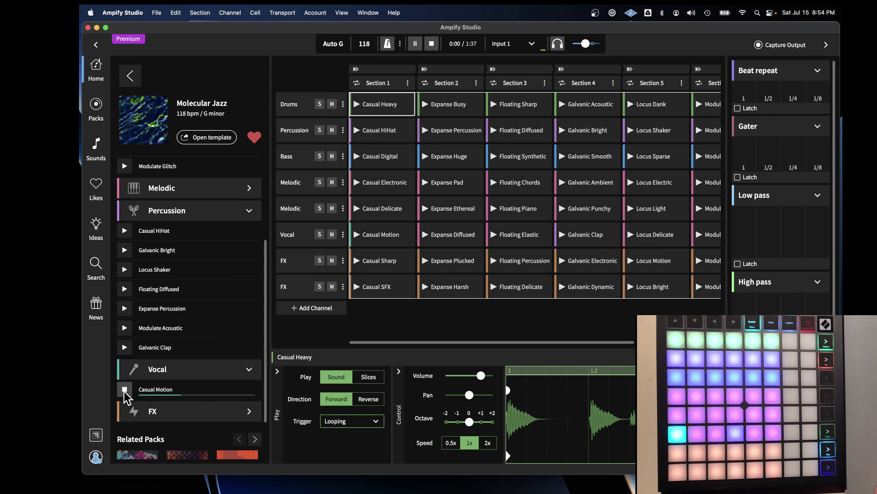
pyautogui.click(124, 390)
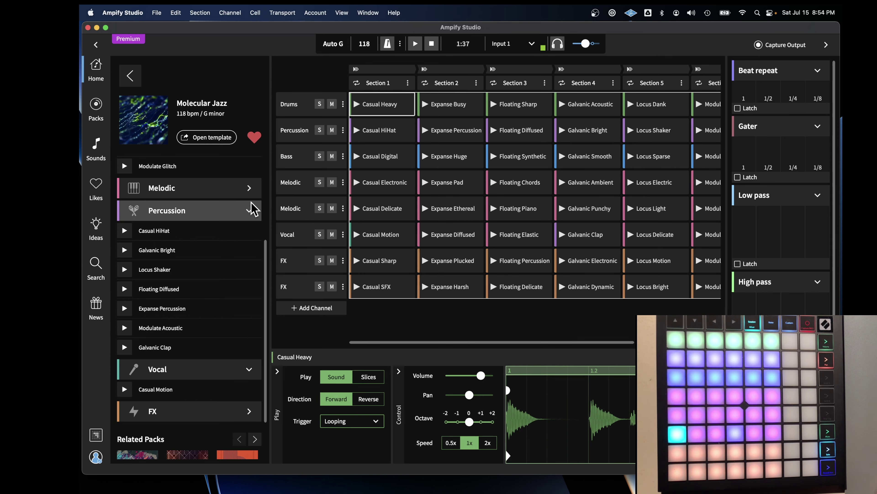
pyautogui.click(251, 212)
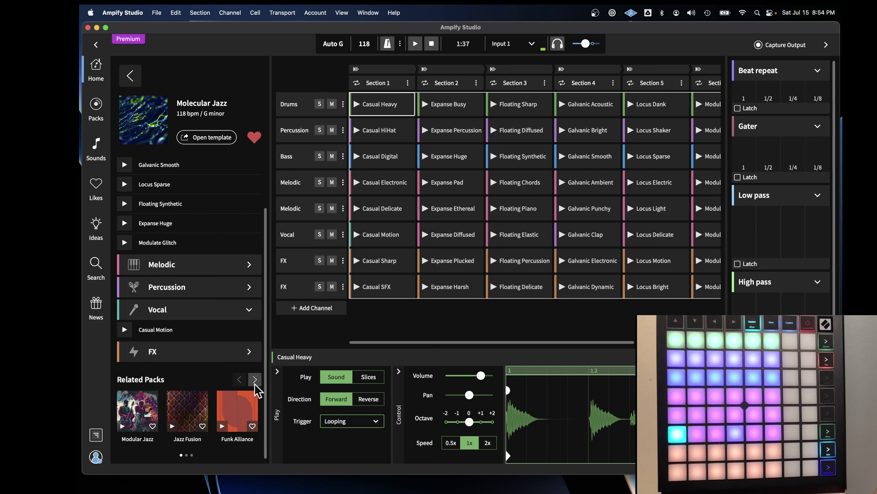
pyautogui.click(249, 356)
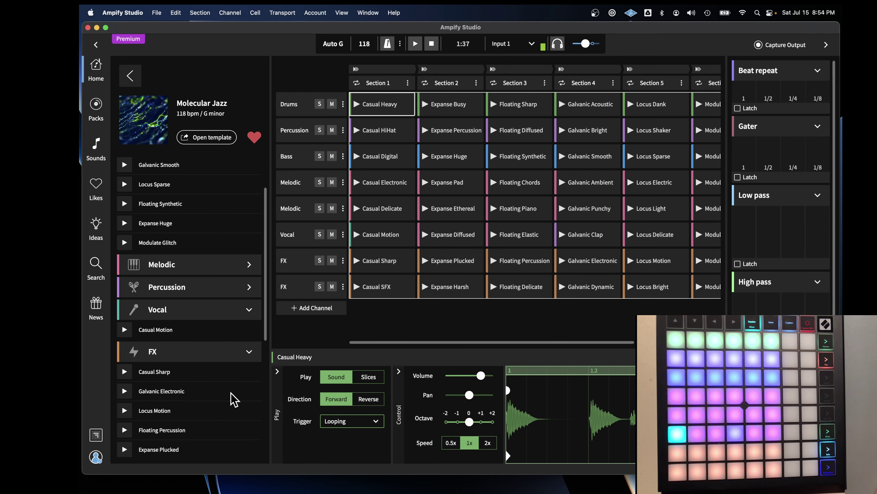
pyautogui.scroll(-3, 229, 398)
pyautogui.scroll(-5, 231, 398)
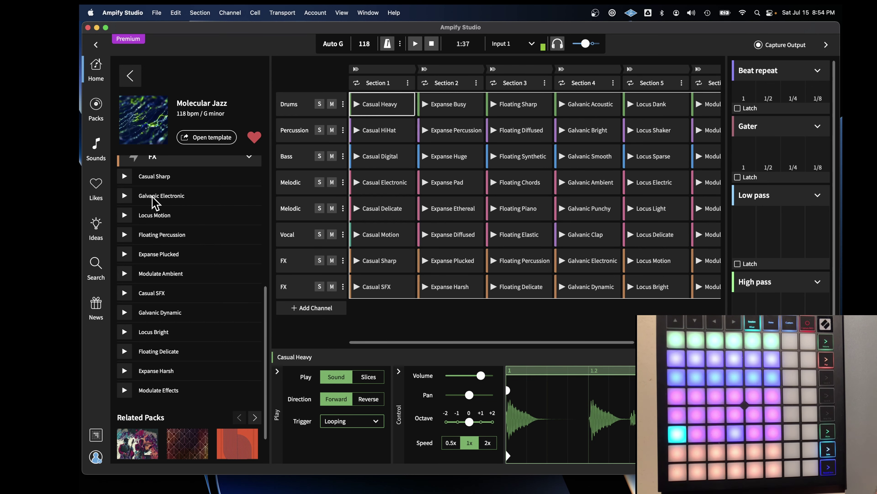
# Step: Audition Galvanic Electronic, Floating Percussion, Casual SFX and Expanse Harsh, then stop the preview
pyautogui.click(124, 195)
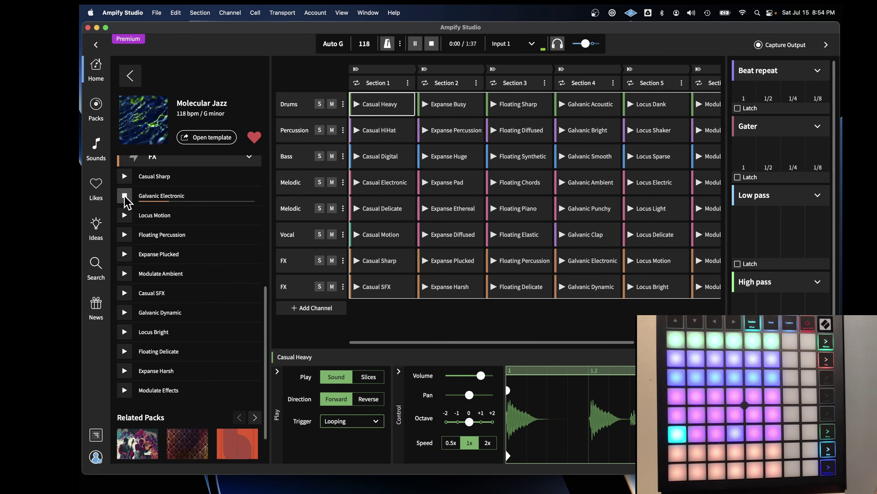
pyautogui.click(124, 234)
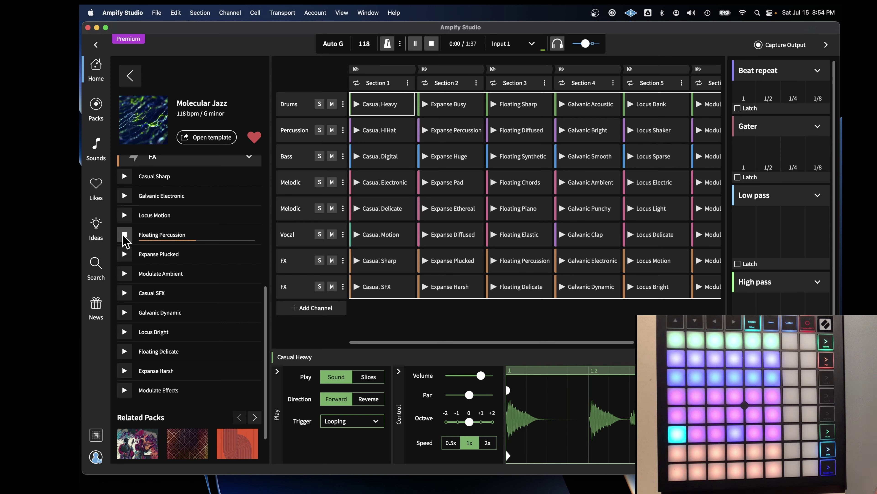
pyautogui.click(124, 292)
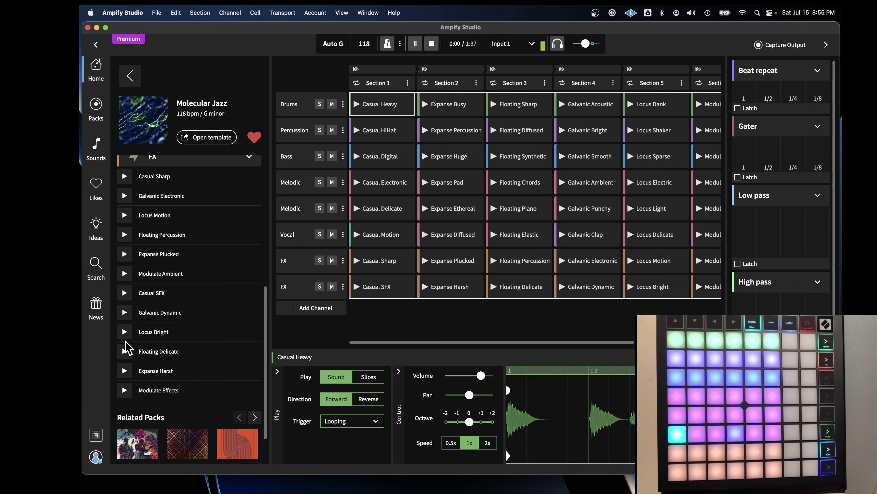
pyautogui.click(125, 370)
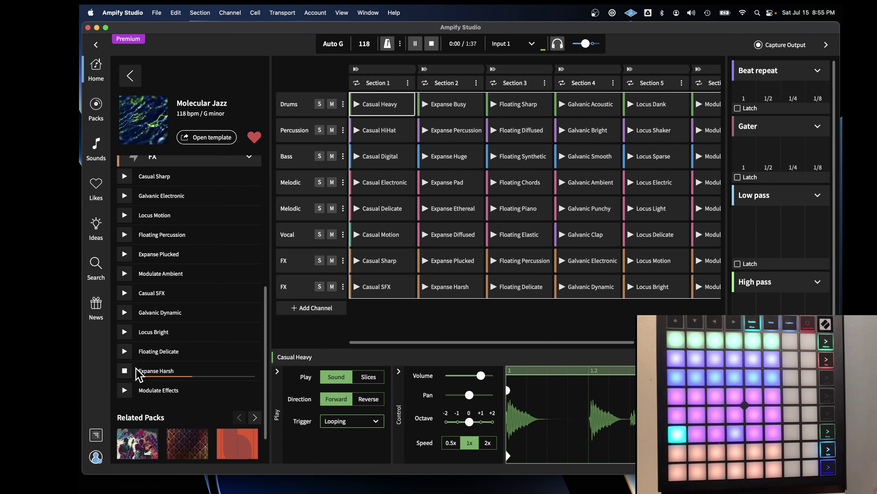
pyautogui.click(124, 379)
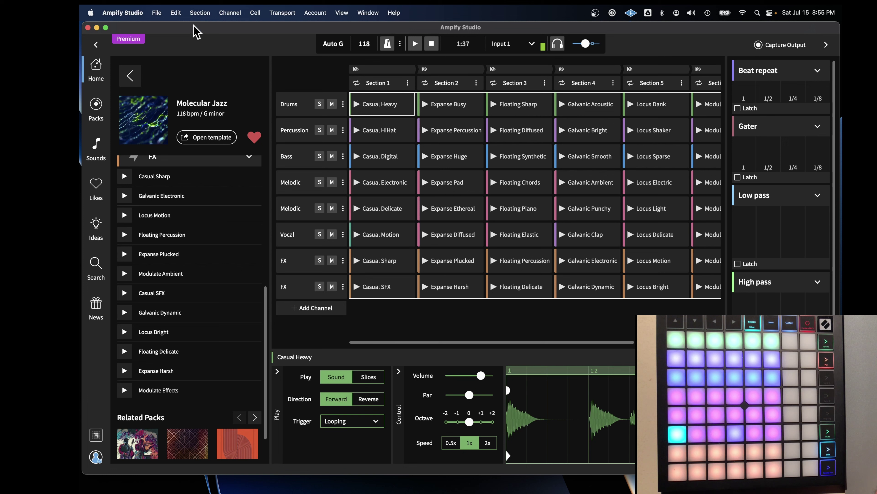
# Step: Leave Molecular Jazz for the genre-filtered packs grid and scroll toward 80s Hip Hop
pyautogui.click(130, 76)
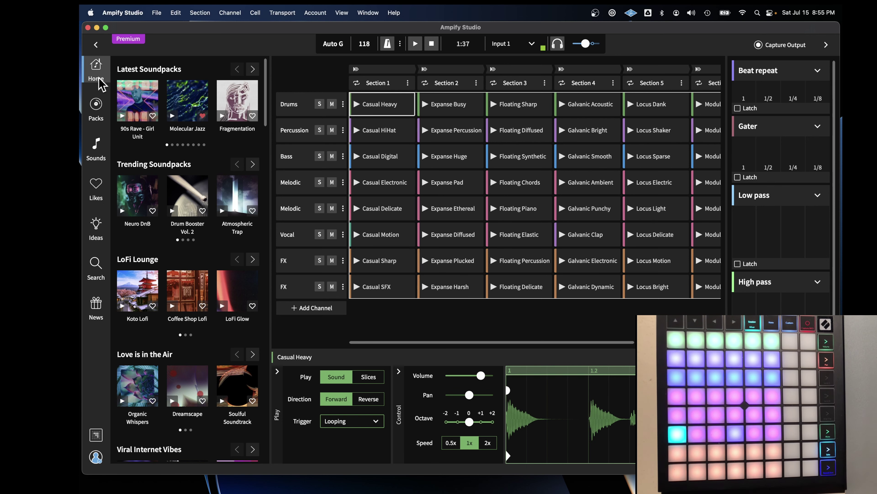
pyautogui.click(93, 109)
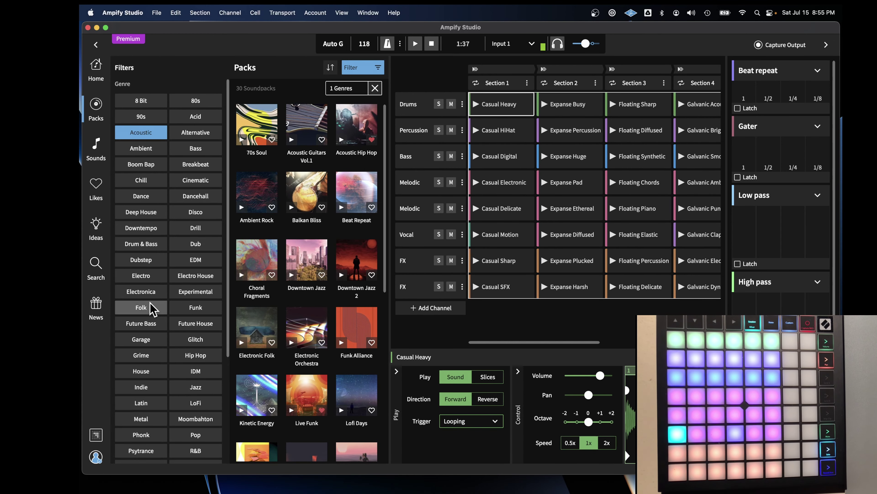
pyautogui.scroll(-8, 355, 239)
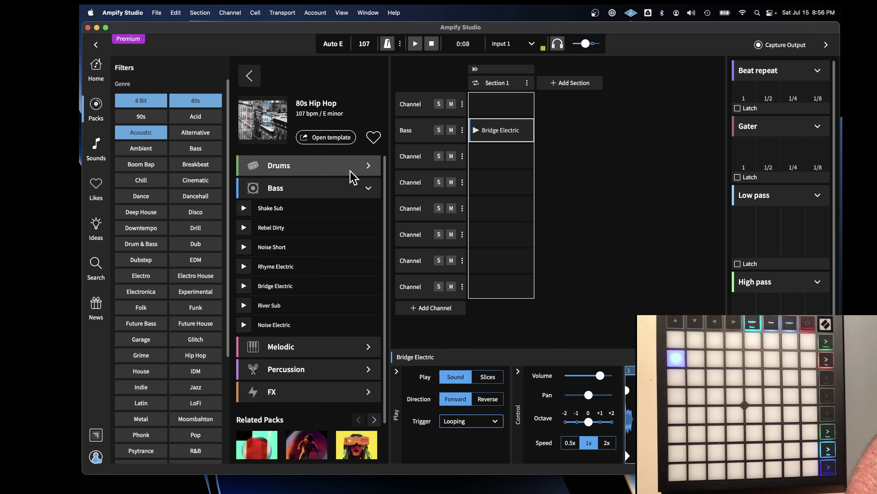
# Step: Preview the Rhyme Dirty drums, place them above the Bridge Electric bass, and play Section 1 briefly
pyautogui.click(368, 166)
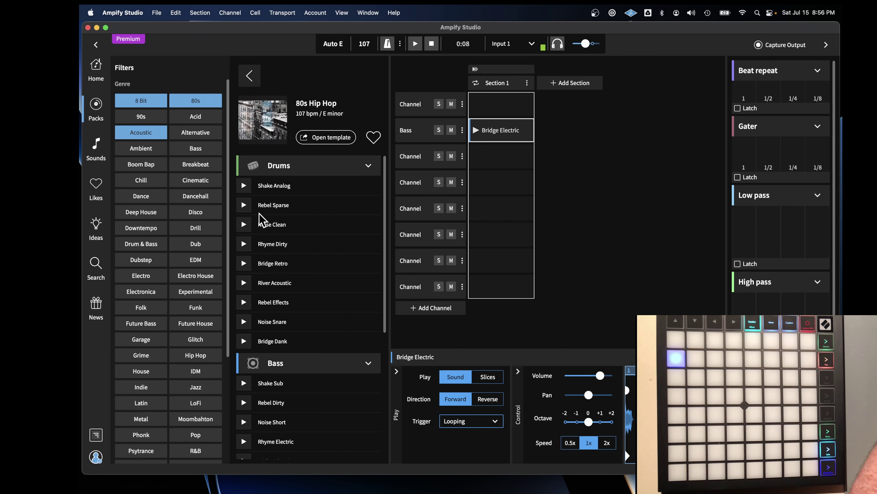
pyautogui.click(243, 244)
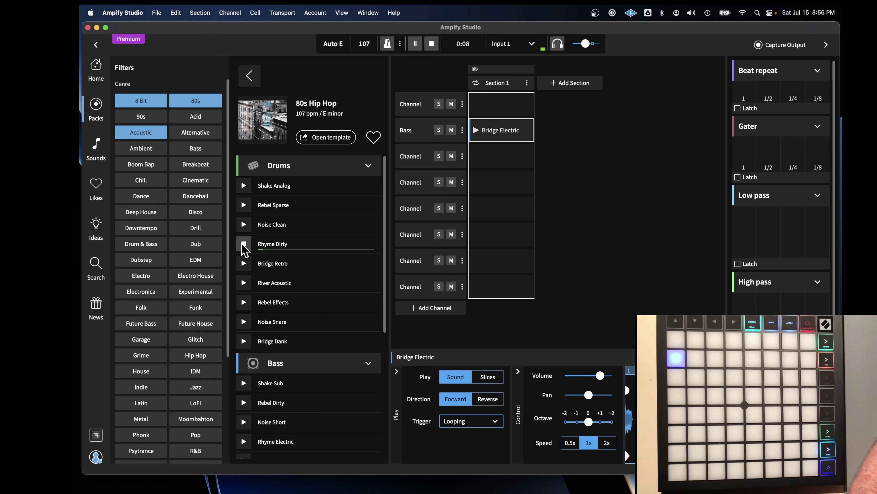
pyautogui.moveTo(276, 246); pyautogui.dragTo(500, 112)
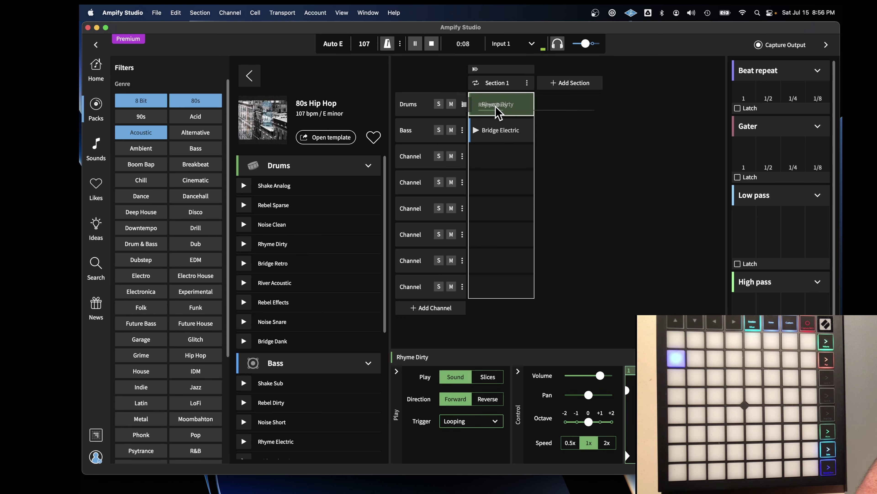
pyautogui.click(475, 69)
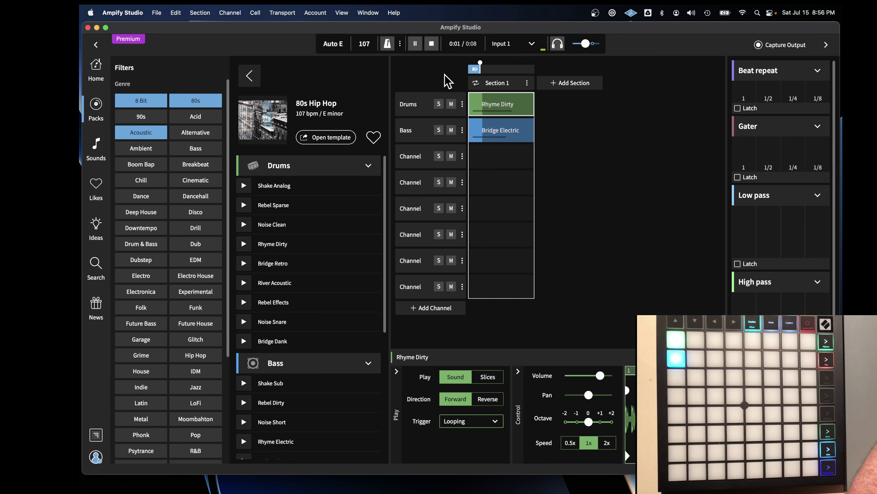
pyautogui.click(432, 44)
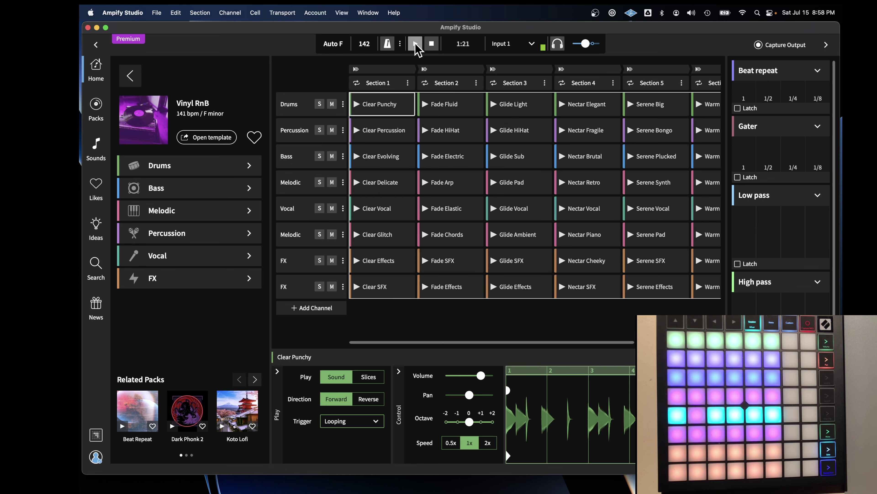
pyautogui.click(415, 44)
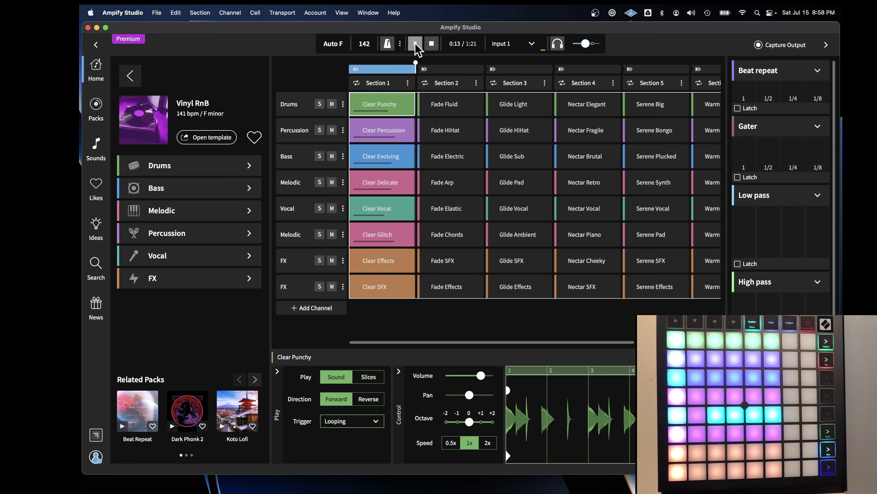
pyautogui.click(432, 44)
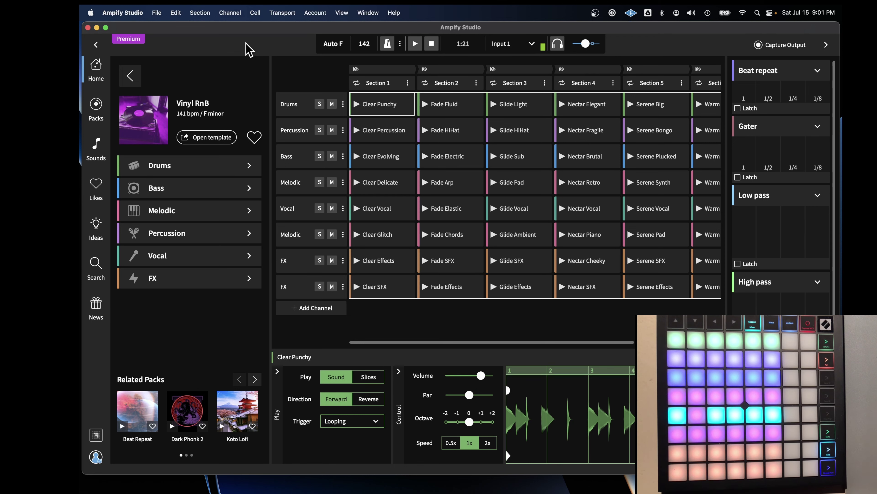
# Step: Return Home from Vinyl RnB and open Suspenseful Sci-Fi under Orchestral Timbres
pyautogui.click(130, 75)
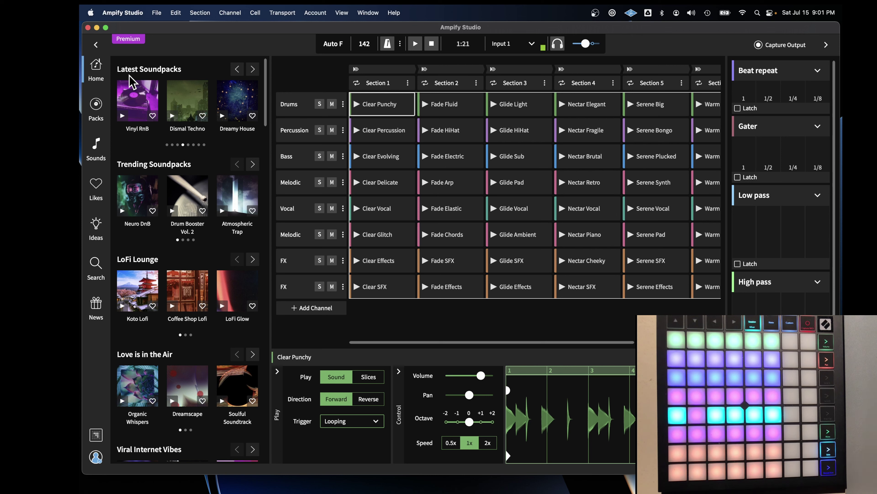
pyautogui.scroll(-10, 193, 214)
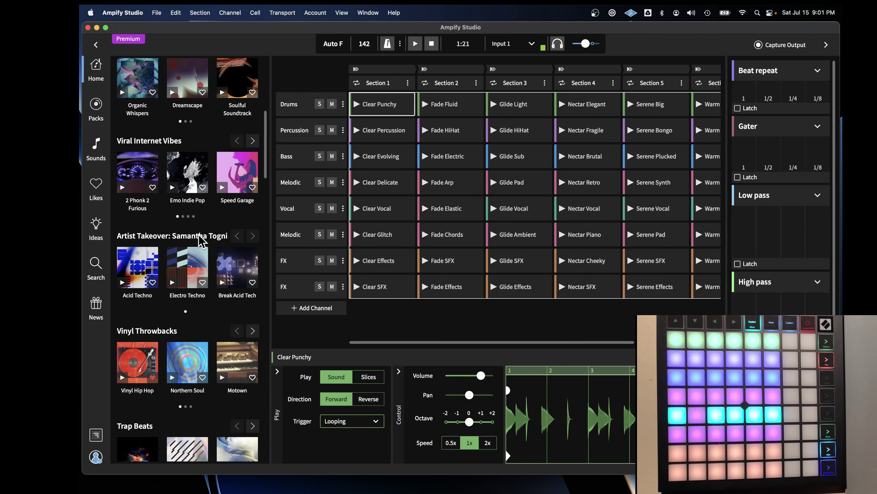
pyautogui.scroll(-5, 193, 256)
pyautogui.scroll(-6, 186, 280)
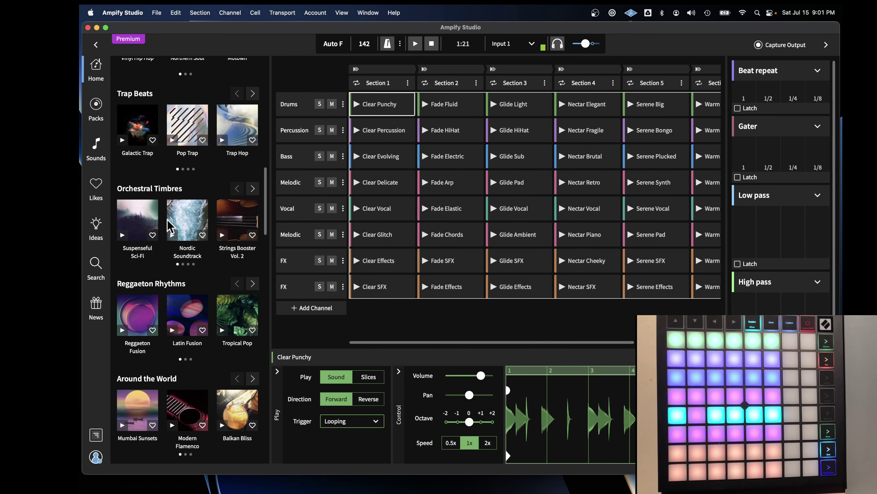
pyautogui.click(135, 226)
# Step: Load Suspenseful Sci-Fi as a template, accepting the save prompt, and launch Section 1's Chronicle loops
pyautogui.click(206, 137)
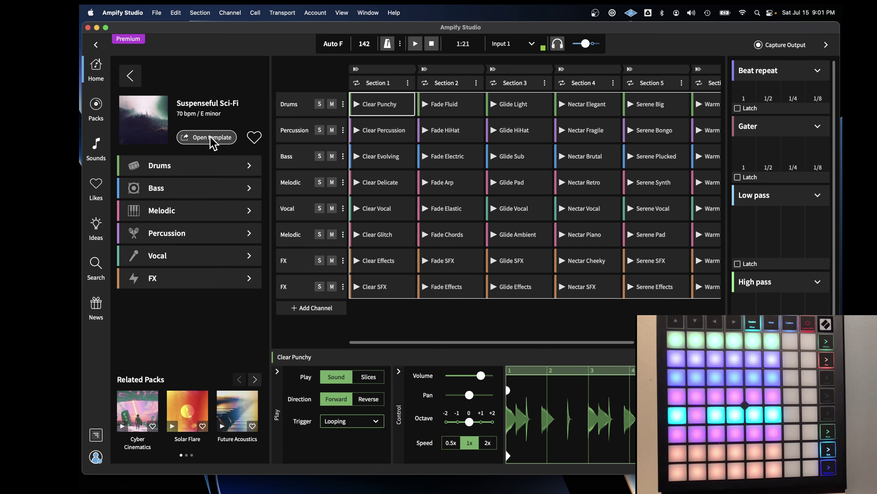
pyautogui.press('Return')
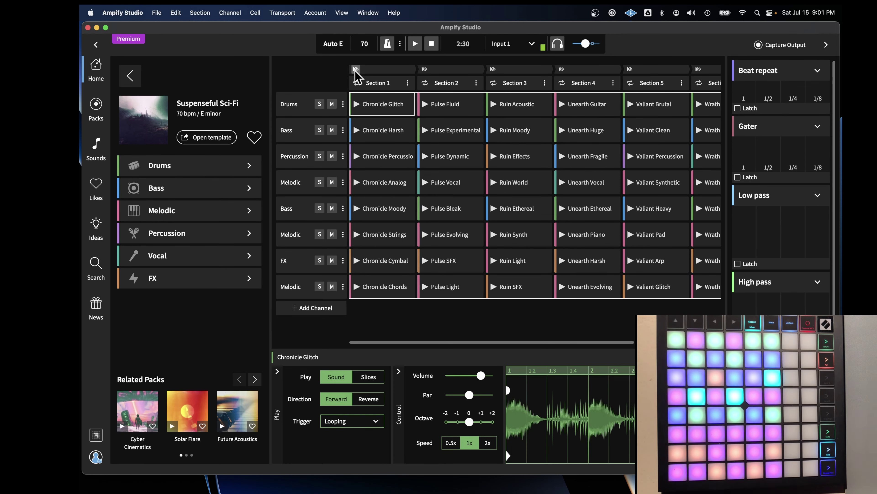
pyautogui.click(356, 70)
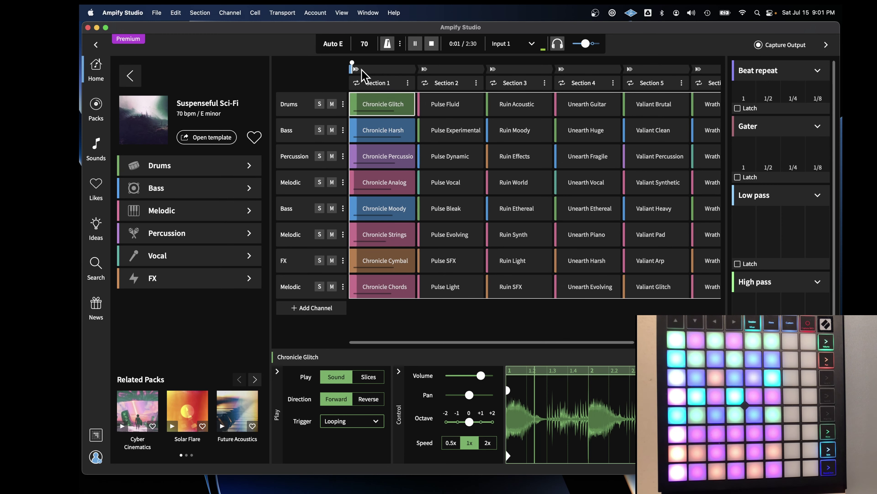